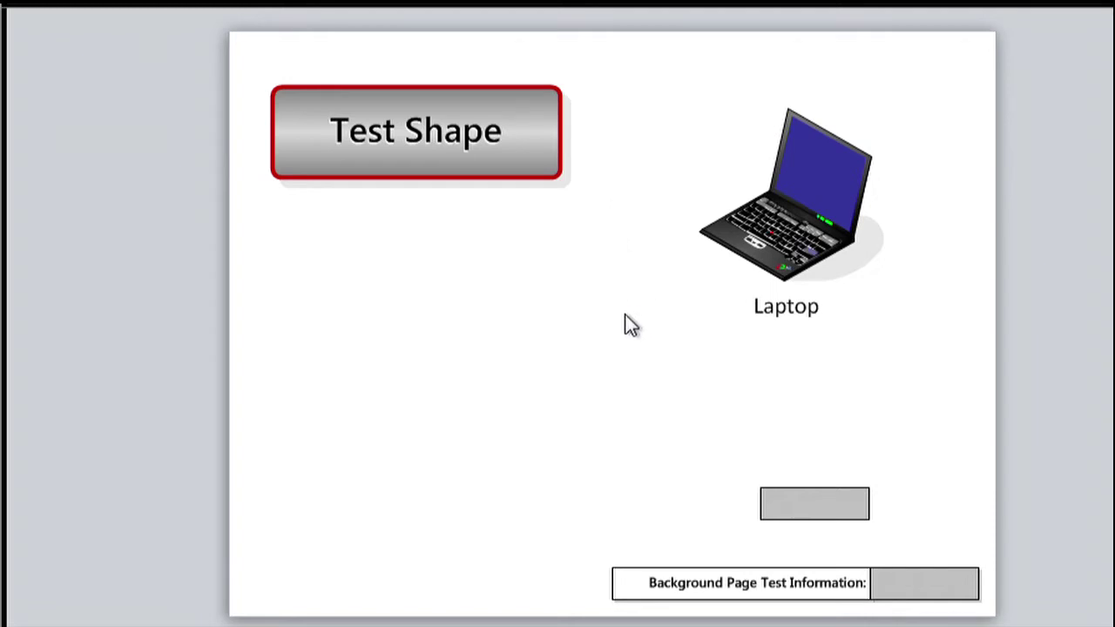
Delete all of the "Test Shape" text from the rounded rectangle, leaving it open for text editing
{"action": "left_click", "coordinate": [506, 135]}
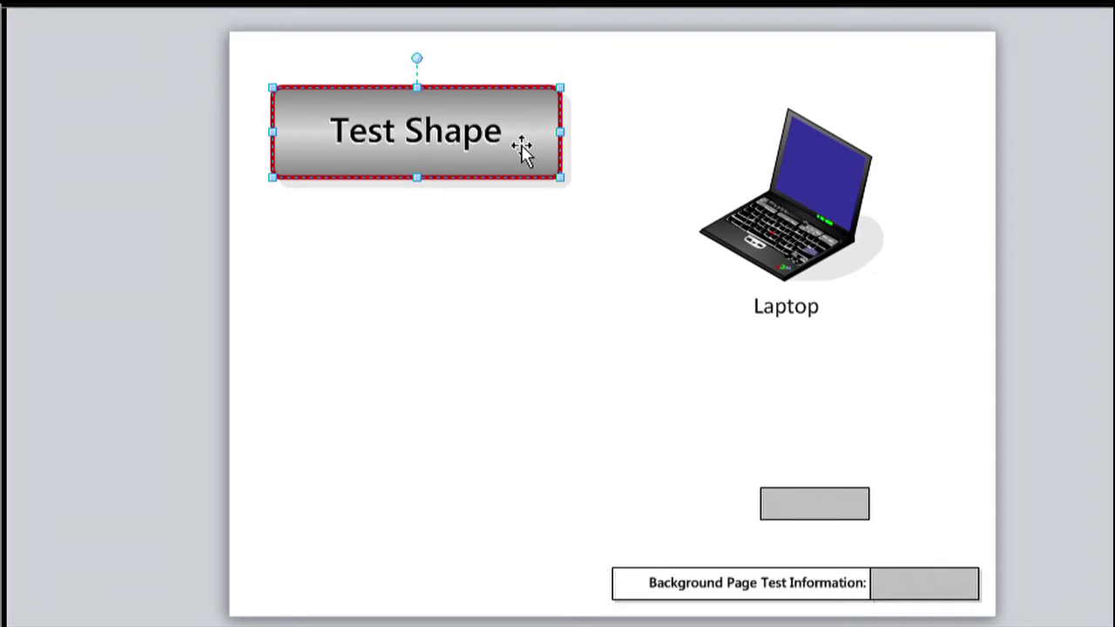
{"action": "double_click", "coordinate": [493, 131]}
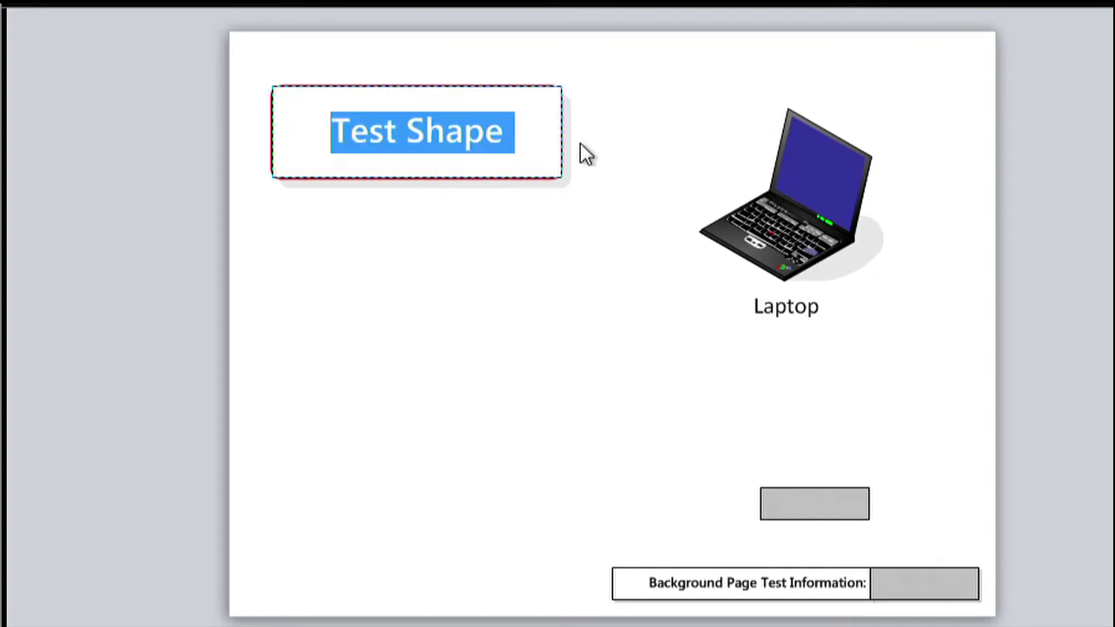
{"action": "key", "text": "Right"}
{"action": "key", "text": "Left"}
{"action": "key", "text": "Right"}
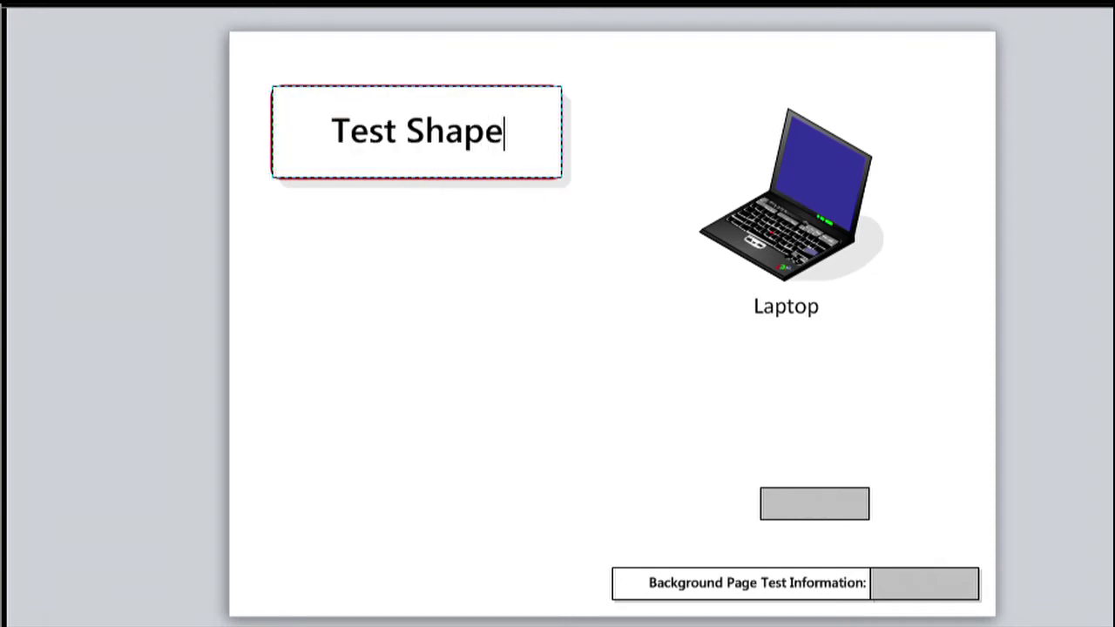
{"action": "key", "text": "BackSpace"}
{"action": "key", "text": "BackSpace"}
{"action": "key", "text": "BackSpace"}
{"action": "key", "text": "BackSpace"}
{"action": "key", "text": "BackSpace"}
{"action": "key", "text": "BackSpace"}
{"action": "key", "text": "BackSpace"}
{"action": "key", "text": "BackSpace"}
{"action": "key", "text": "BackSpace"}
{"action": "key", "text": "BackSpace"}
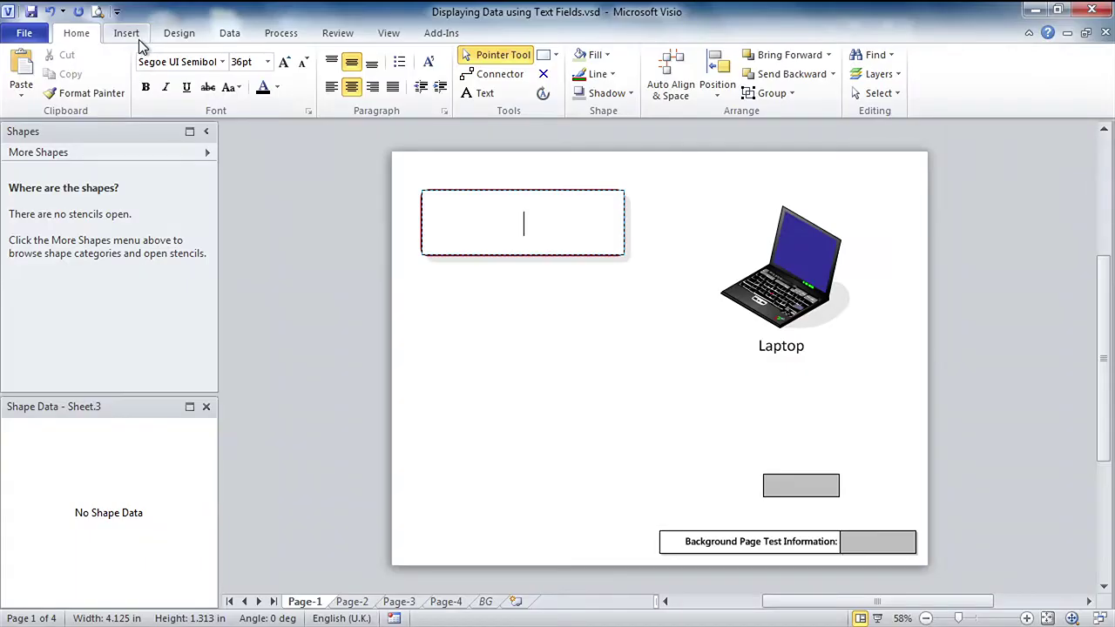
Insert a Geometry Width field into the rectangle's text, formatted as a number with 2 decimal places and units shown
{"action": "left_click", "coordinate": [136, 36]}
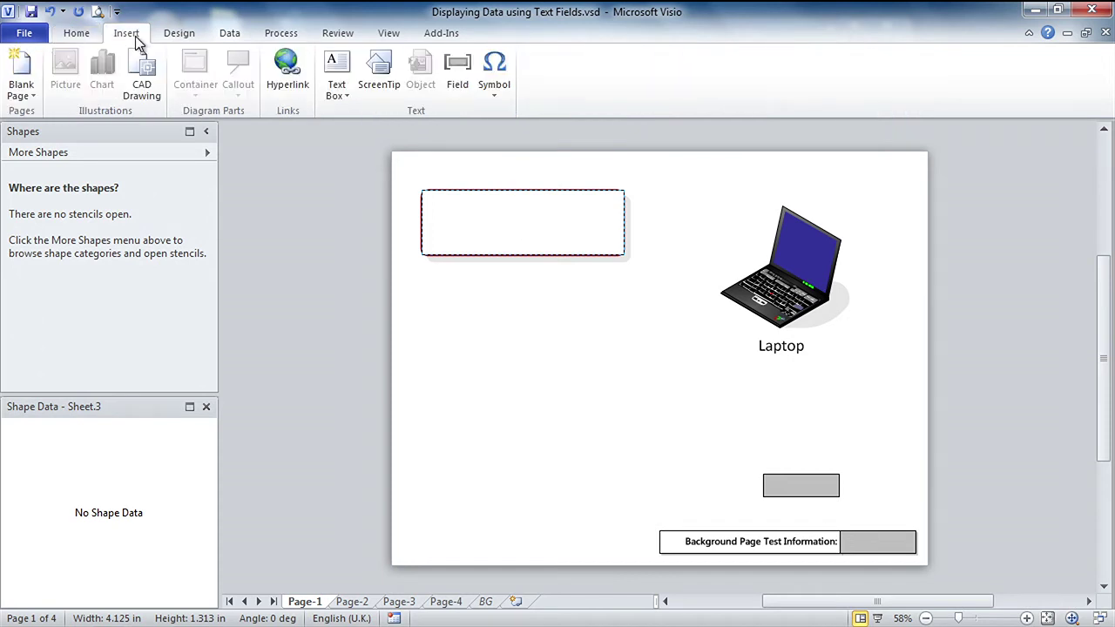
{"action": "left_click", "coordinate": [464, 89]}
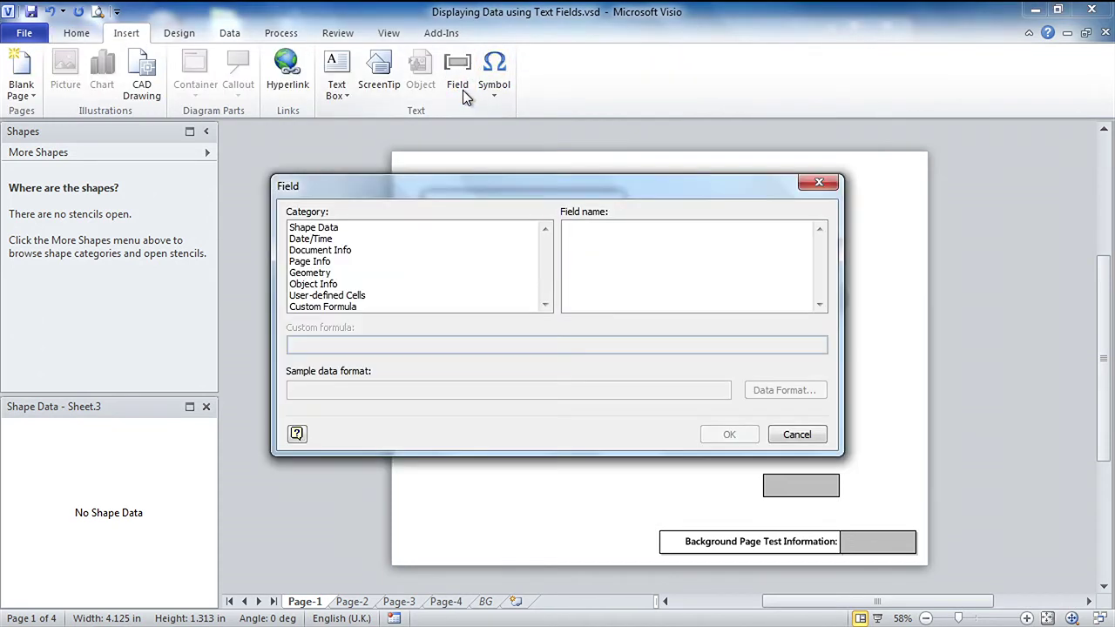
{"action": "left_click", "coordinate": [336, 272]}
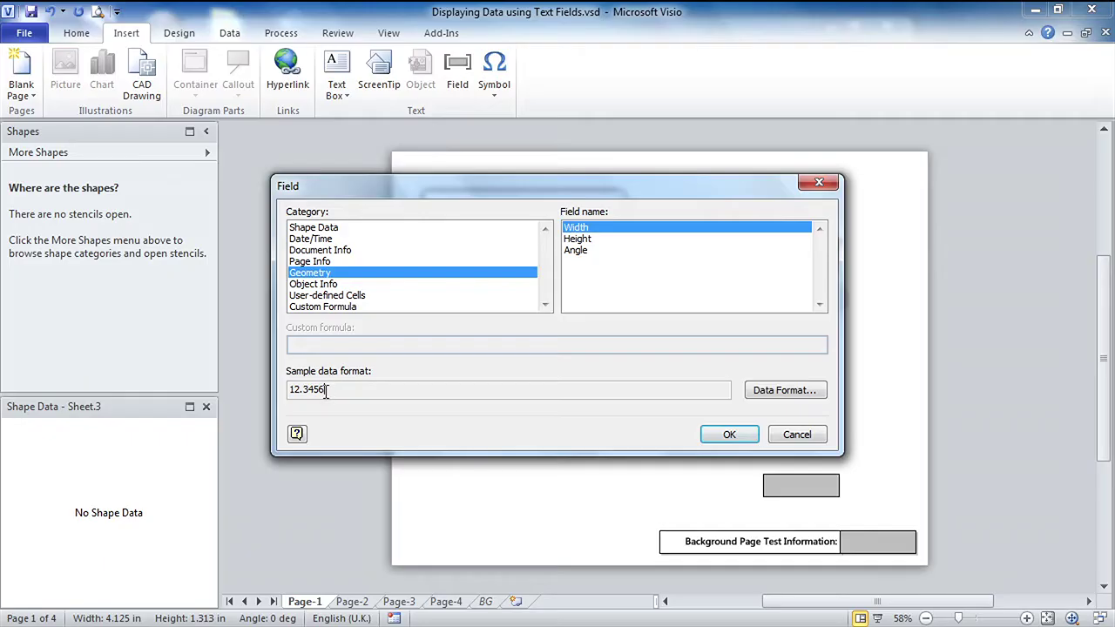
{"action": "mouse_move", "coordinate": [327, 391]}
{"action": "left_mouse_down"}
{"action": "mouse_move", "coordinate": [289, 392]}
{"action": "mouse_move", "coordinate": [318, 397]}
{"action": "left_mouse_up"}
{"action": "left_click", "coordinate": [785, 389]}
{"action": "left_click", "coordinate": [390, 228]}
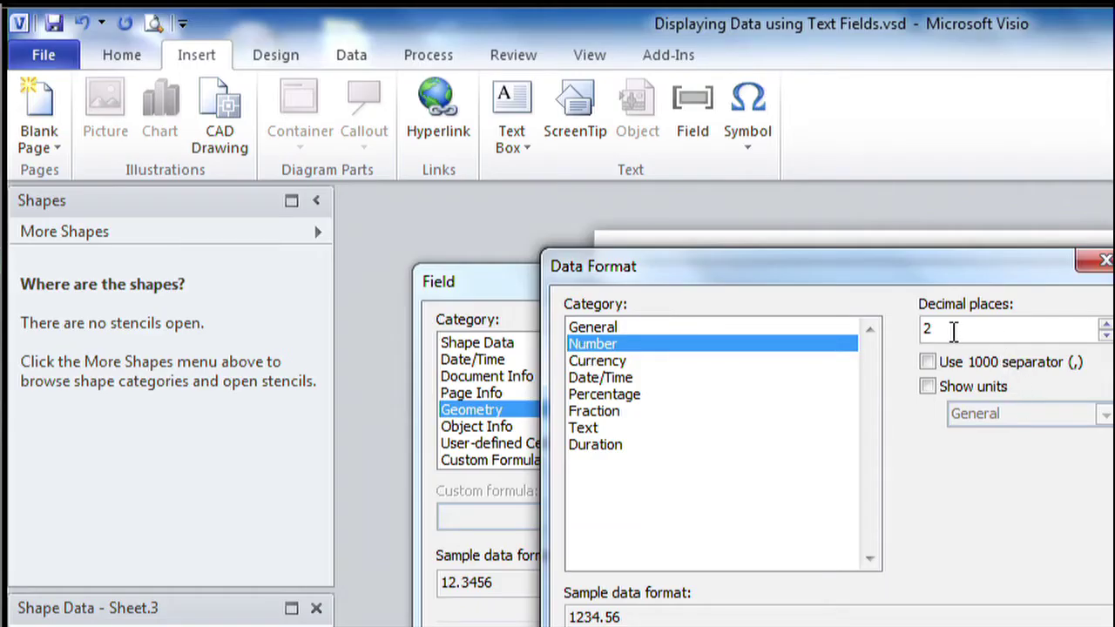
{"action": "left_click", "coordinate": [929, 387]}
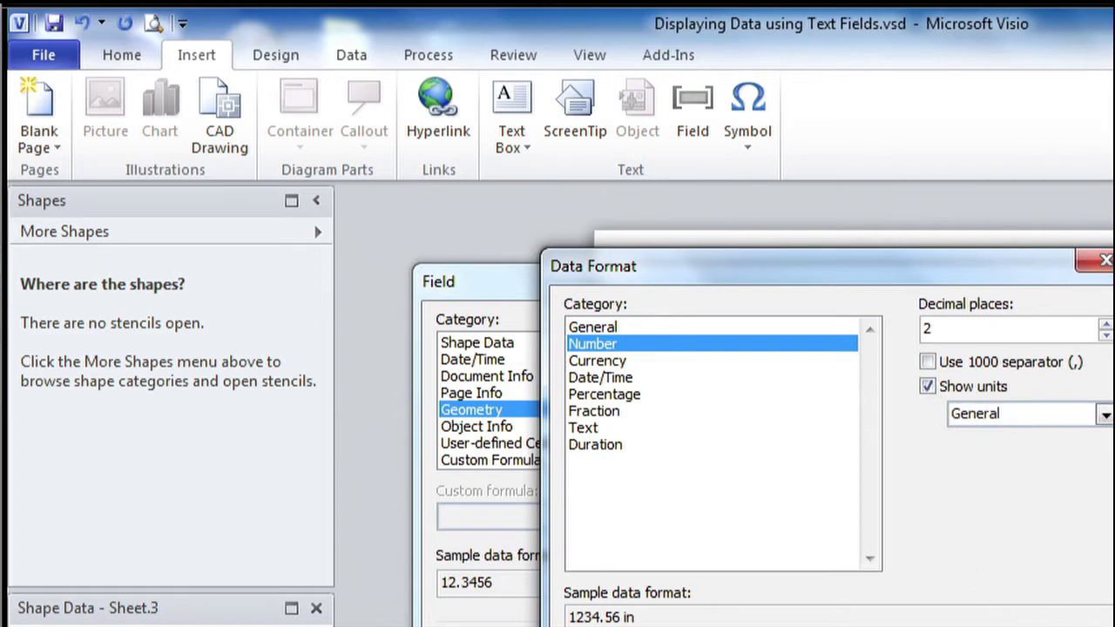
{"action": "key", "text": "Return"}
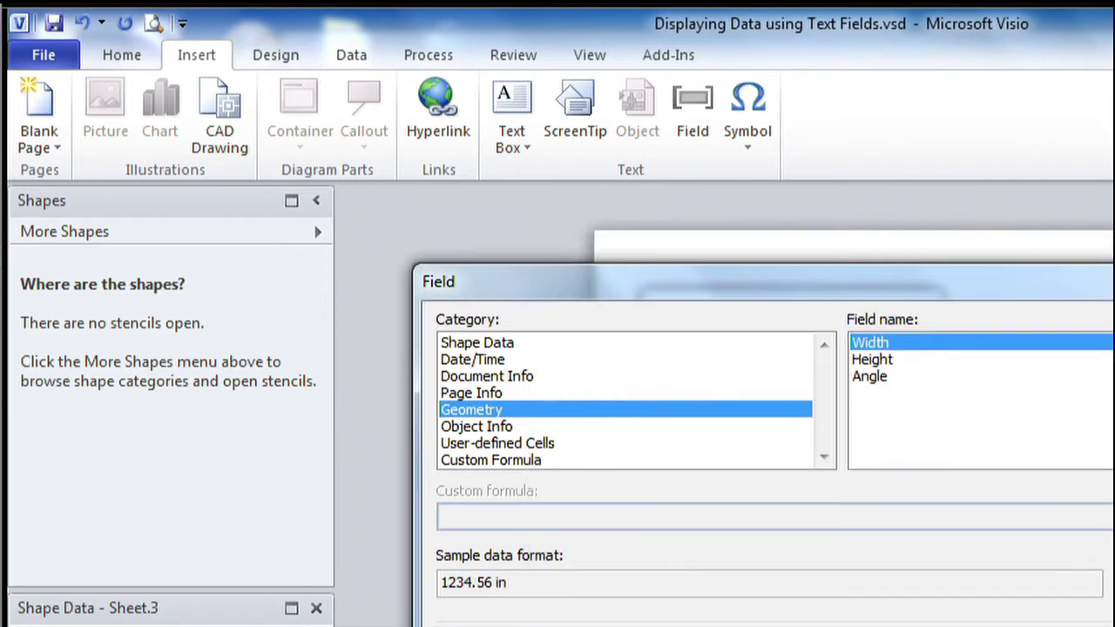
{"action": "key", "text": "Return"}
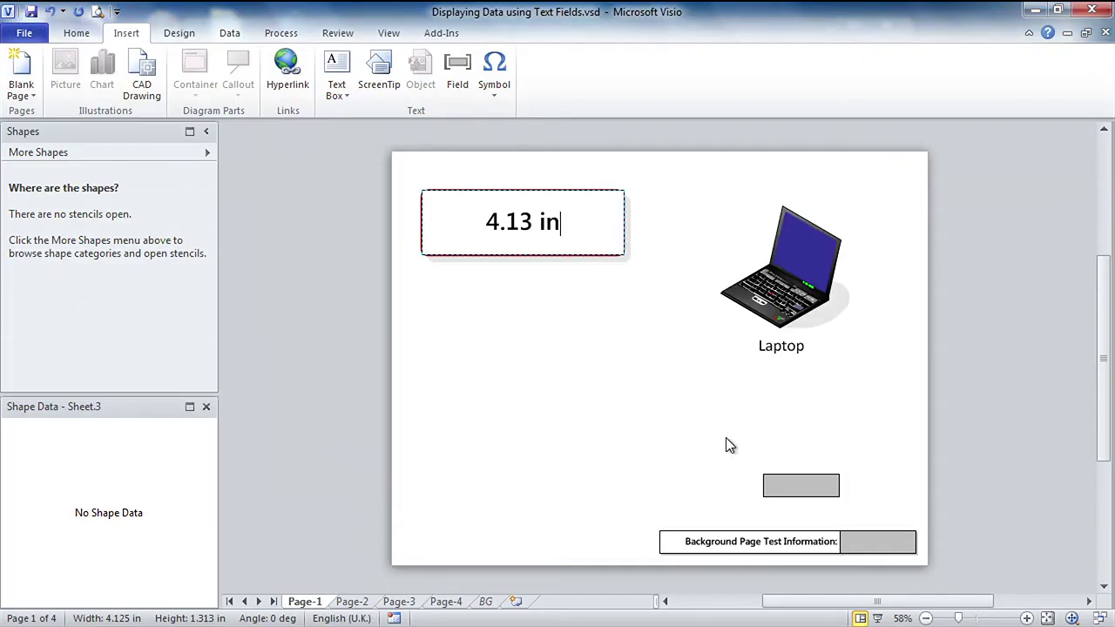
Widen the rounded rectangle to about 7.13 in by extending its right edge
{"action": "left_click", "coordinate": [607, 327]}
{"action": "left_click", "coordinate": [618, 235]}
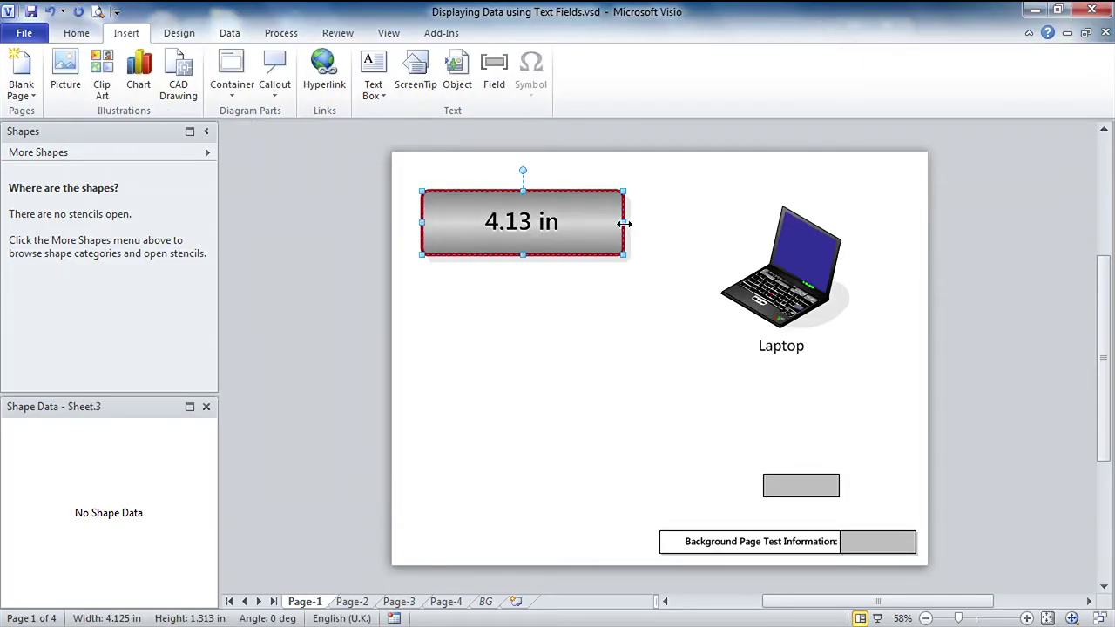
{"action": "left_click_drag", "start_coordinate": [625, 222], "coordinate": [767, 222]}
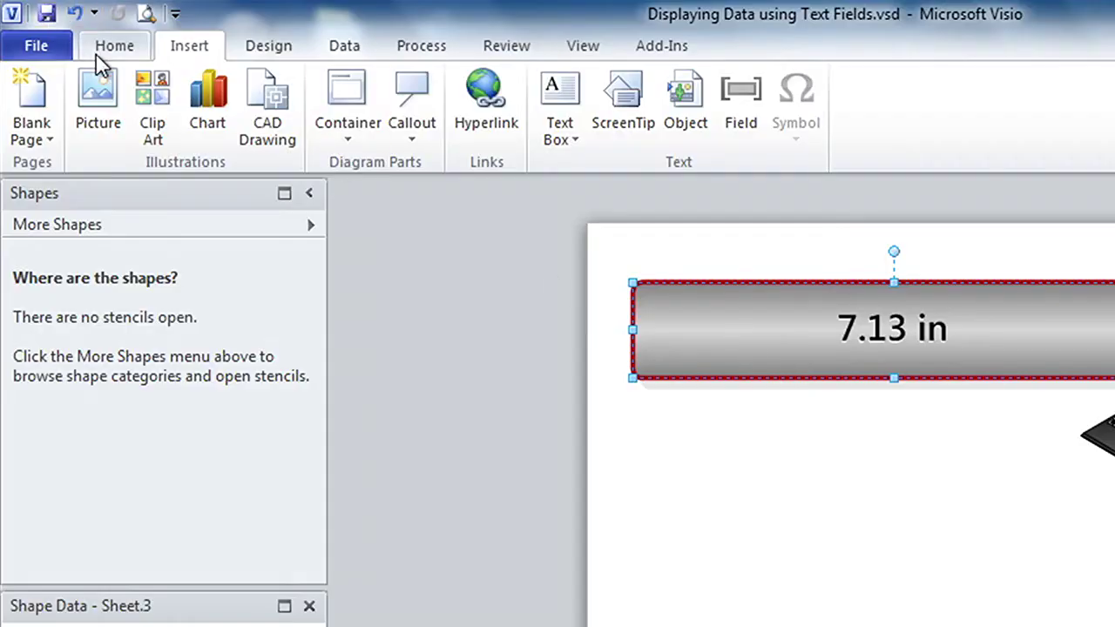
Add the label "Width: " in front of the width field in the rectangle's text
{"action": "left_click", "coordinate": [70, 33]}
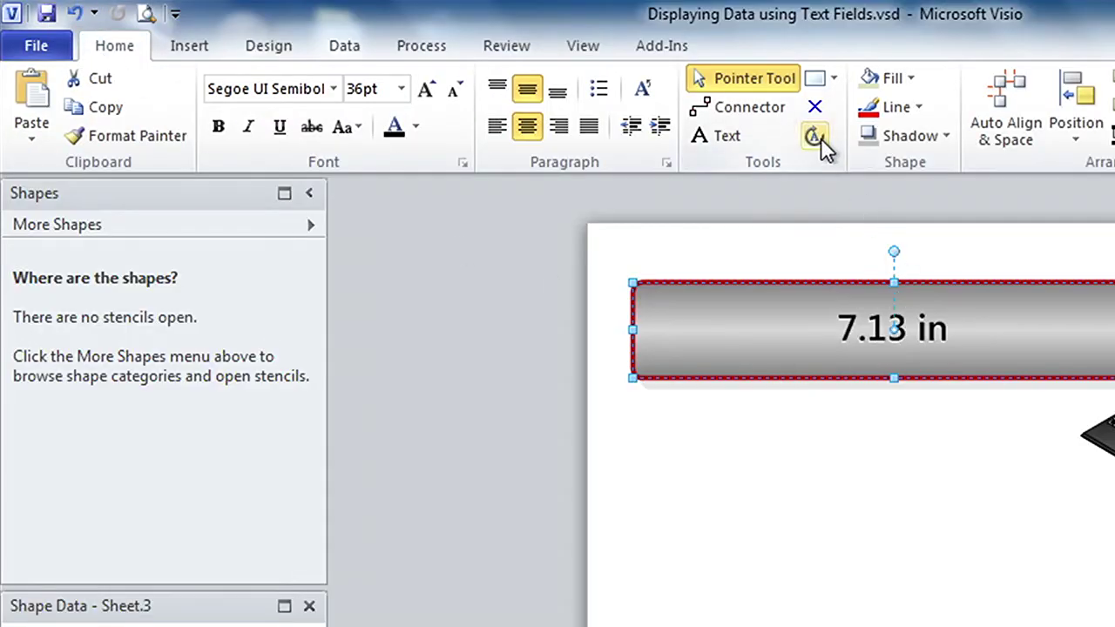
{"action": "left_click", "coordinate": [737, 137]}
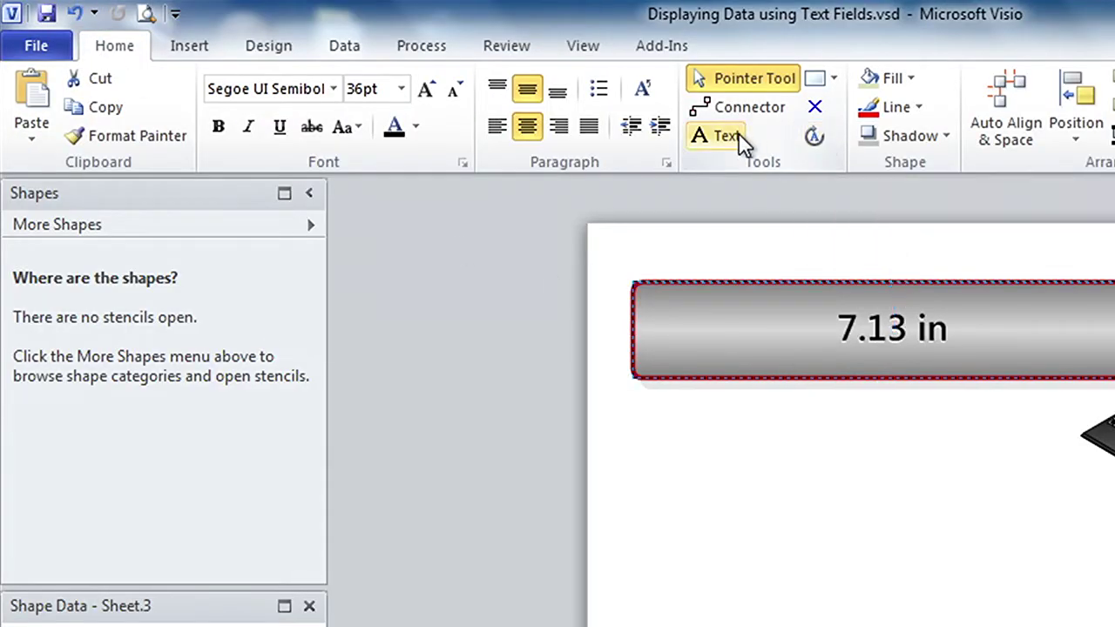
{"action": "left_click", "coordinate": [984, 323]}
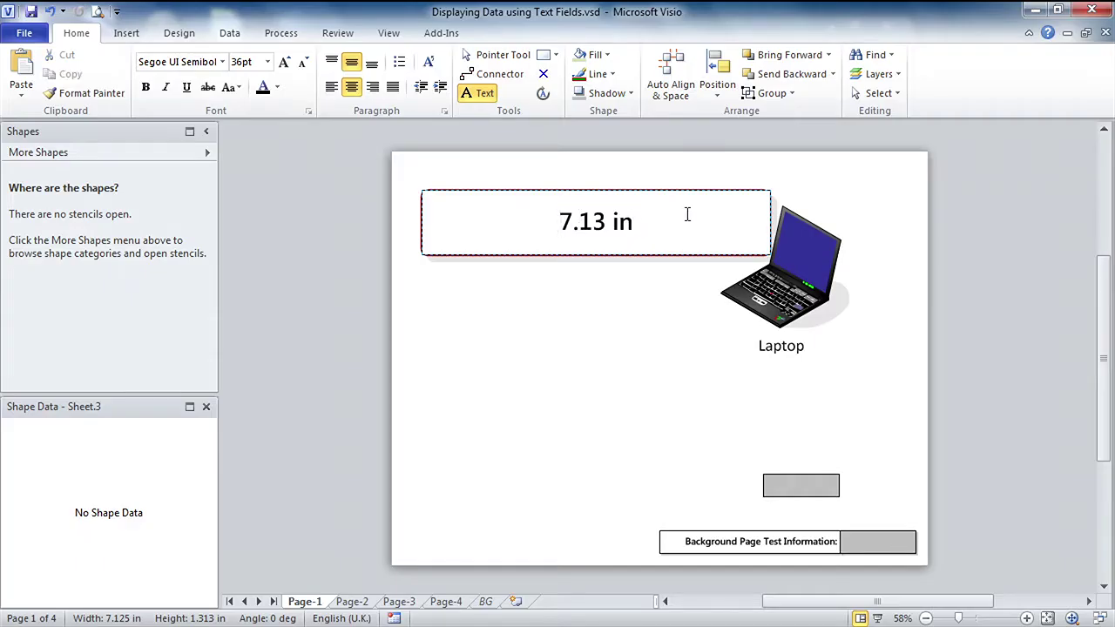
{"action": "type", "text": "W"}
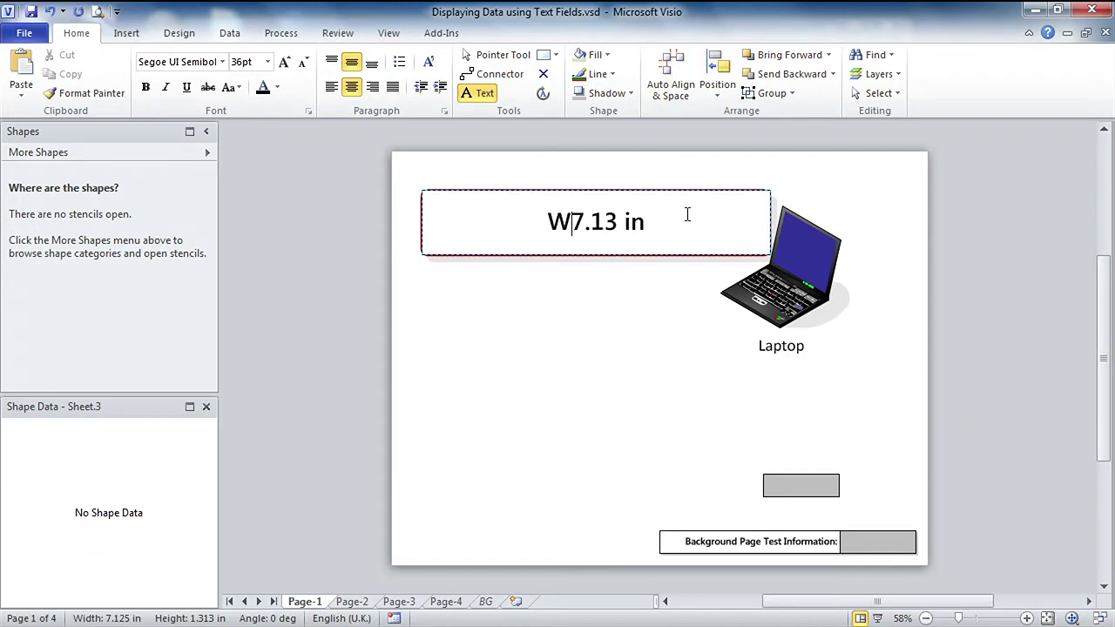
{"action": "type", "text": "odt"}
{"action": "key", "text": "BackSpace"}
{"action": "key", "text": "BackSpace"}
{"action": "key", "text": "BackSpace"}
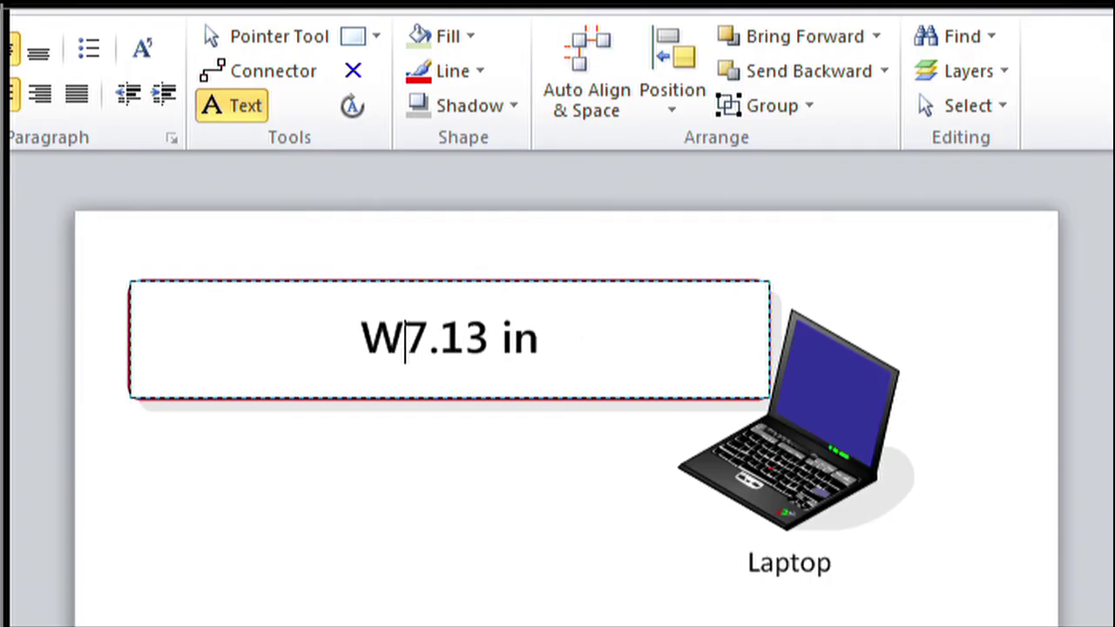
{"action": "type", "text": "idth7.13"}
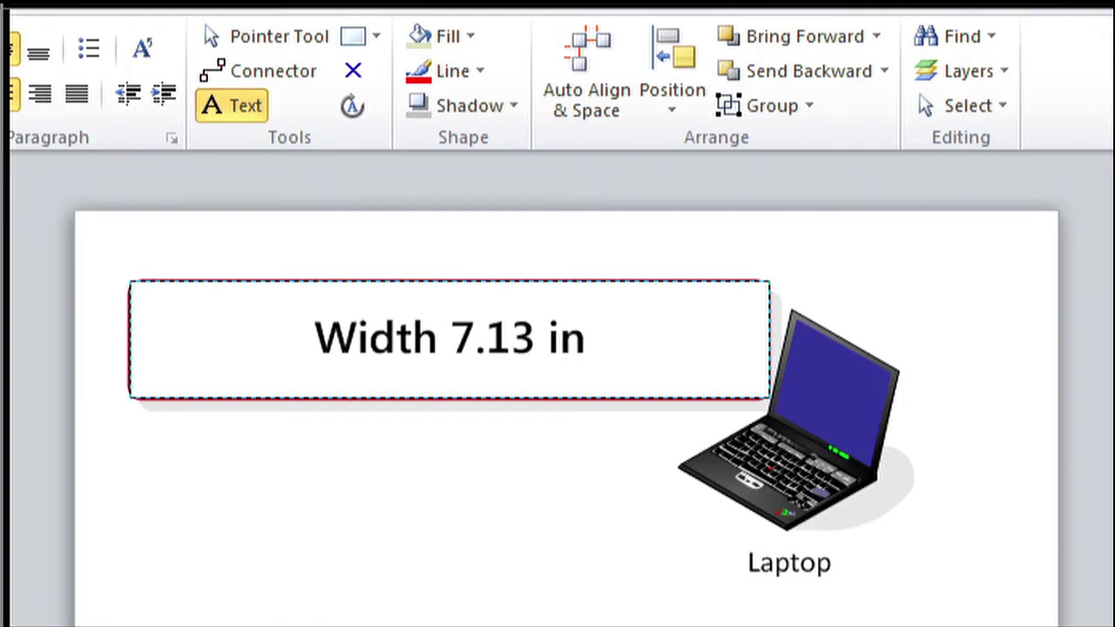
{"action": "key", "text": "BackSpace"}
{"action": "type", "text": ":"}
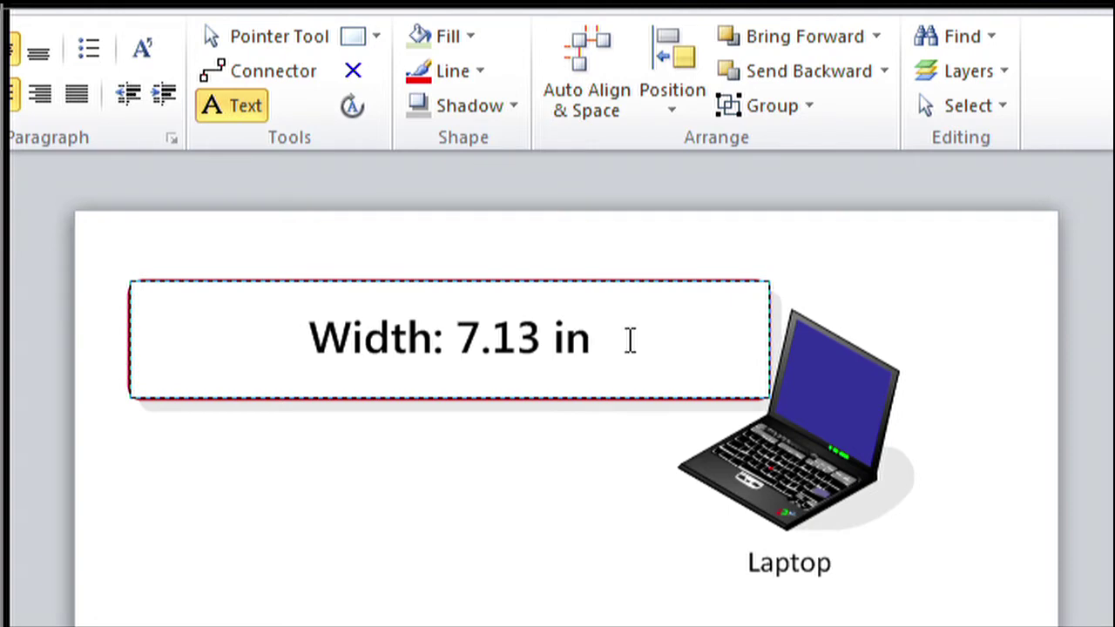
Examine how cursor movement and selection treat the width field compared with the ordinary "Width" label text
{"action": "key", "text": "ctrl+shift+Left"}
{"action": "key", "text": "ctrl+shift+Left"}
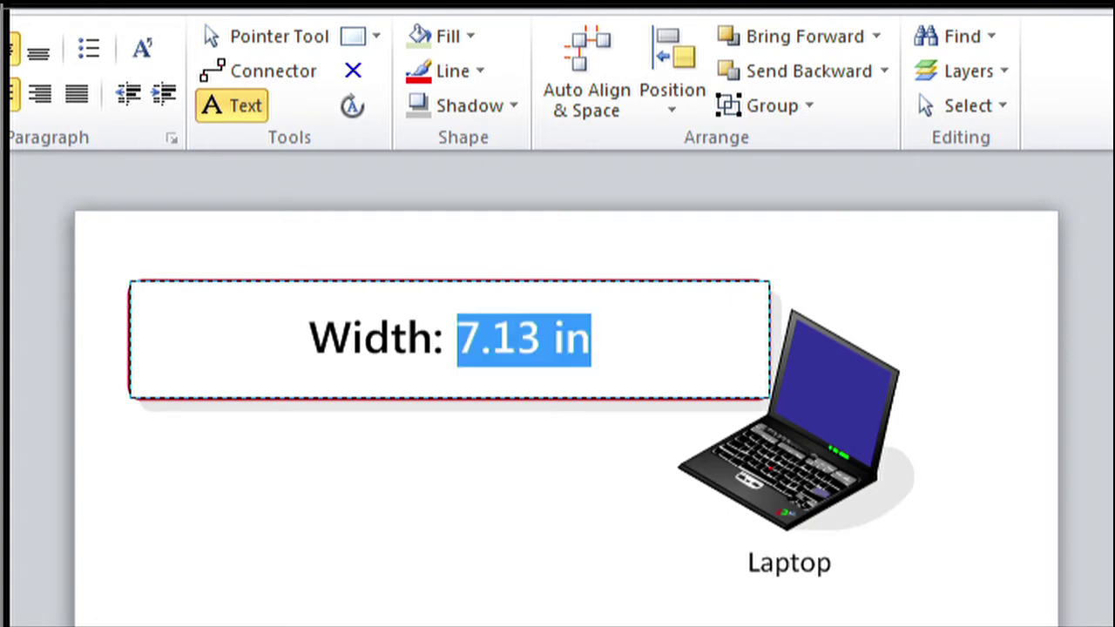
{"action": "key", "text": "Right"}
{"action": "key", "text": "ctrl+shift+Left"}
{"action": "key", "text": "ctrl+shift+Left"}
{"action": "key", "text": "Left"}
{"action": "key", "text": "Left"}
{"action": "key", "text": "Left"}
{"action": "key", "text": "Left"}
{"action": "key", "text": "Left"}
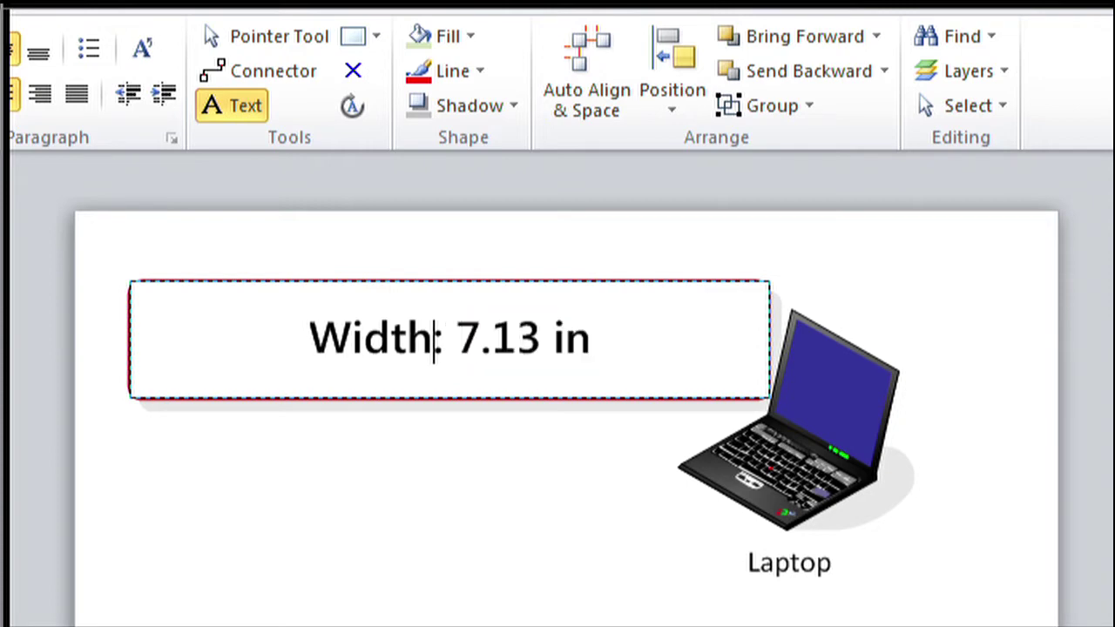
{"action": "key", "text": "shift+Left"}
{"action": "key", "text": "shift+Left"}
{"action": "key", "text": "shift+Left"}
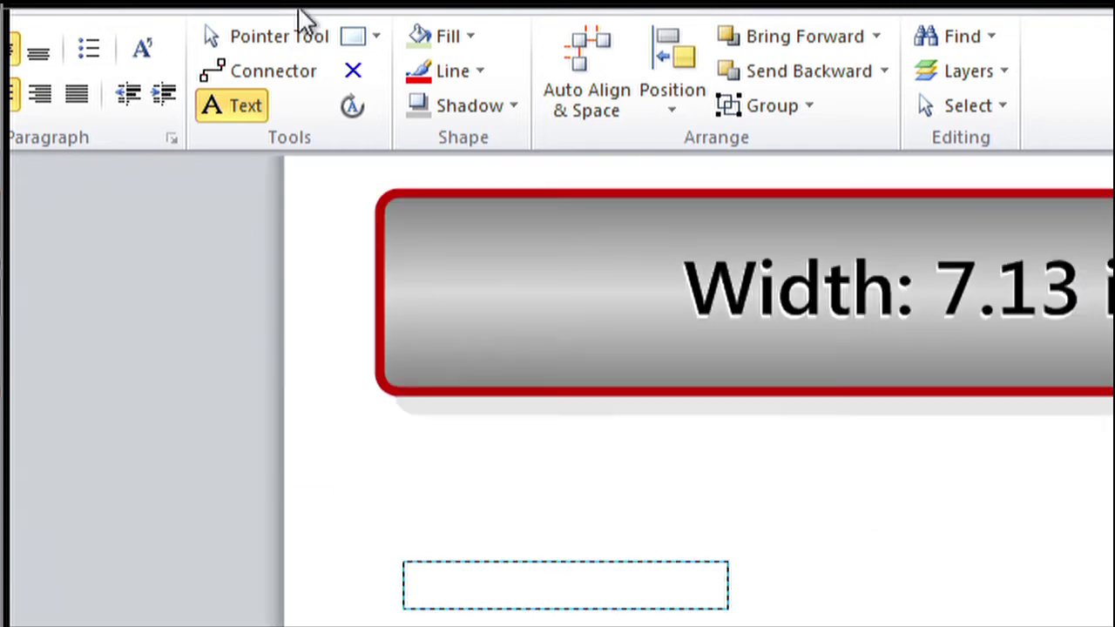
Narrow the rounded rectangle to 6.00 in with the Pointer Tool and deselect it
{"action": "left_click", "coordinate": [279, 36]}
{"action": "left_click", "coordinate": [754, 358]}
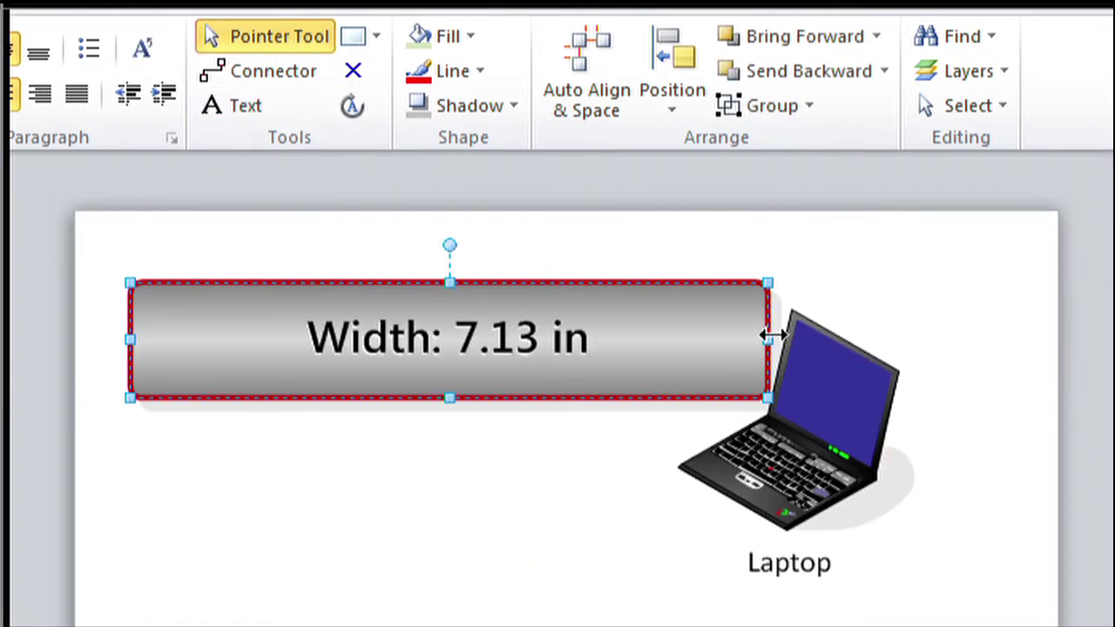
{"action": "left_click_drag", "start_coordinate": [767, 336], "coordinate": [666, 357]}
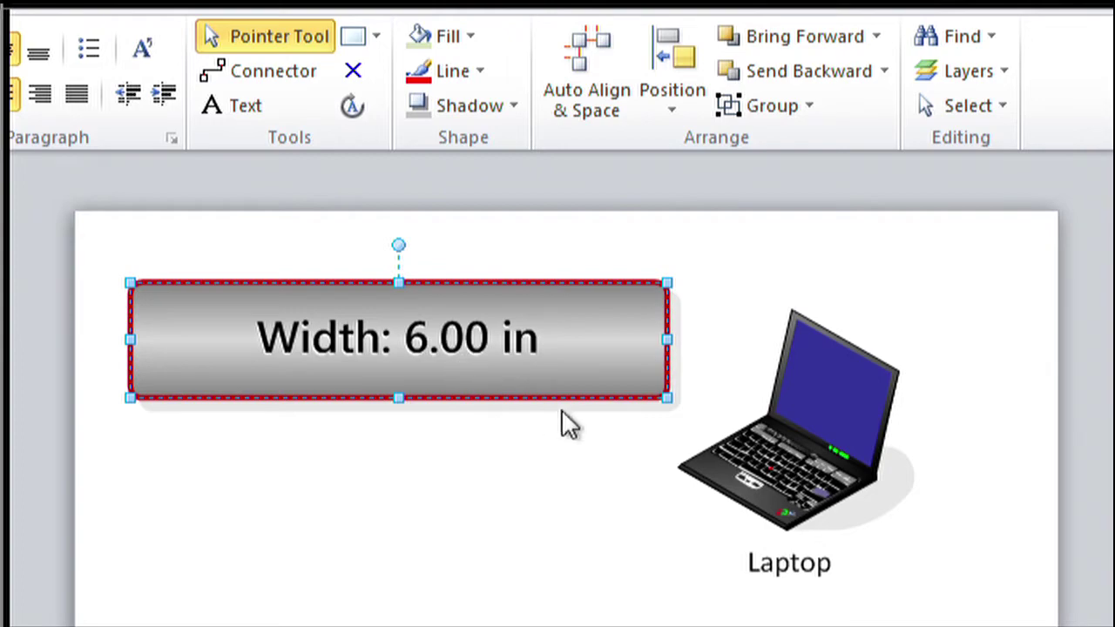
{"action": "left_click", "coordinate": [510, 464]}
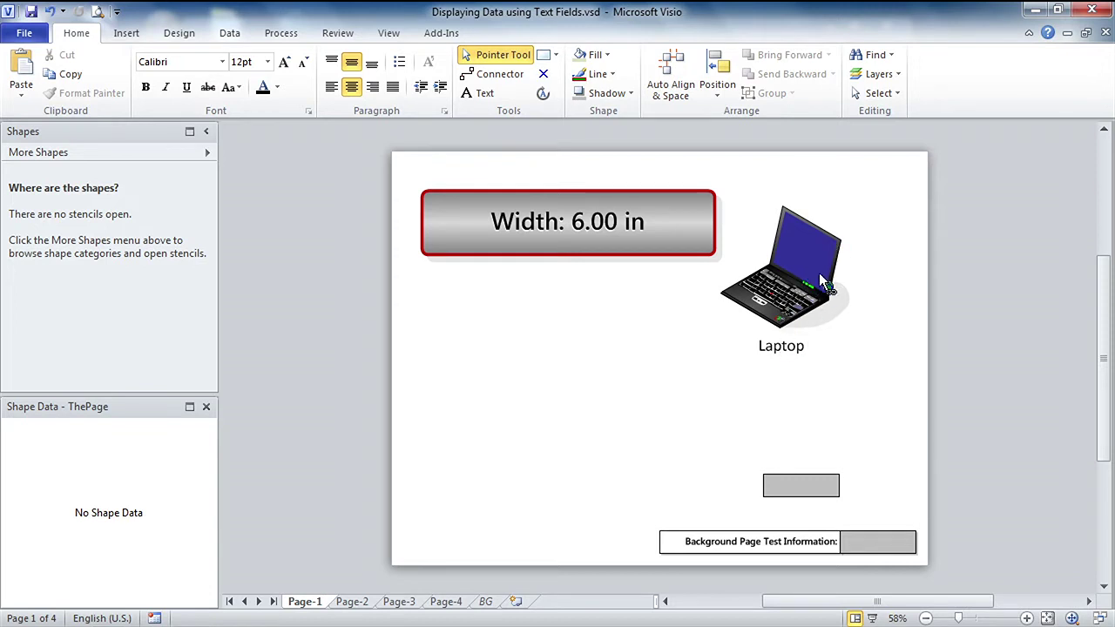
Review the laptop shape's data properties and delete its "Laptop" label text
{"action": "left_click", "coordinate": [784, 350]}
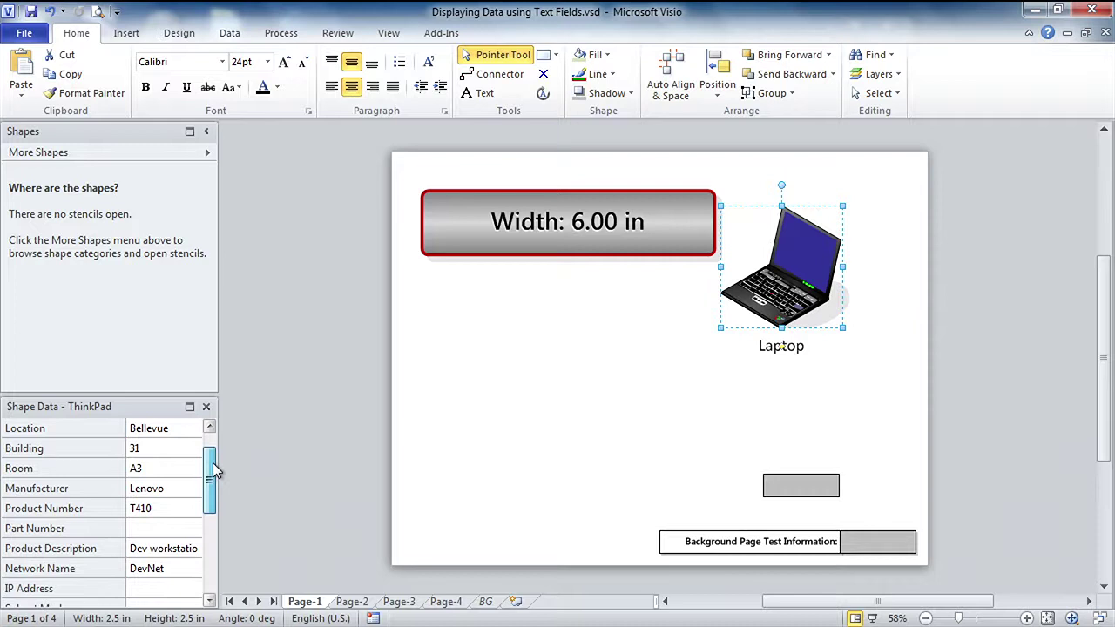
{"action": "scroll", "coordinate": [212, 483], "scroll_direction": "down", "scroll_amount": 2}
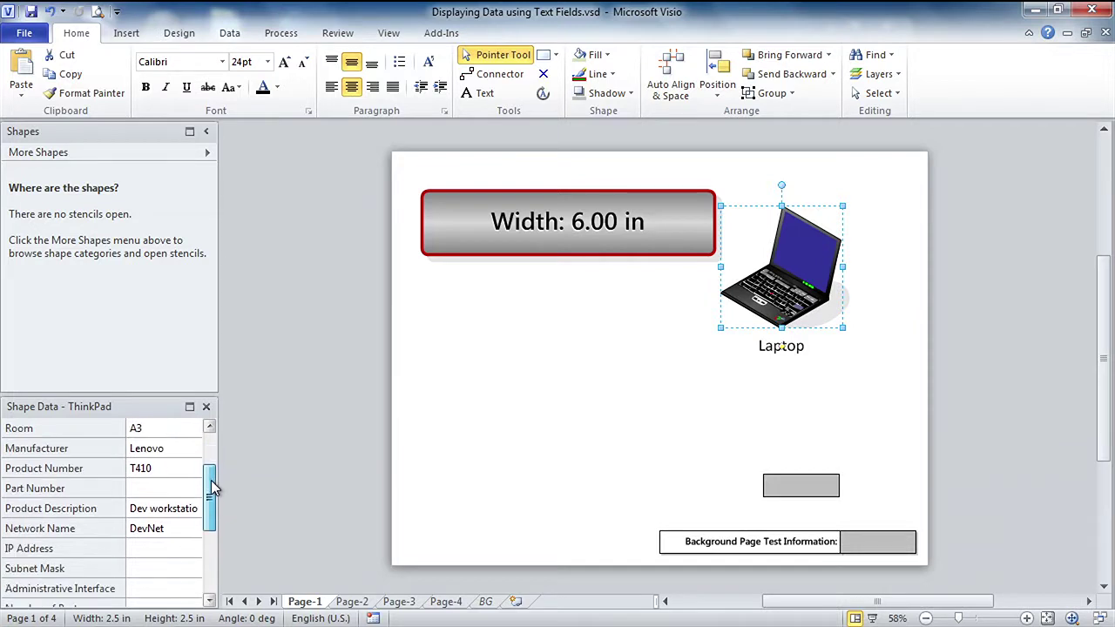
{"action": "scroll", "coordinate": [218, 446], "scroll_direction": "up", "scroll_amount": 4}
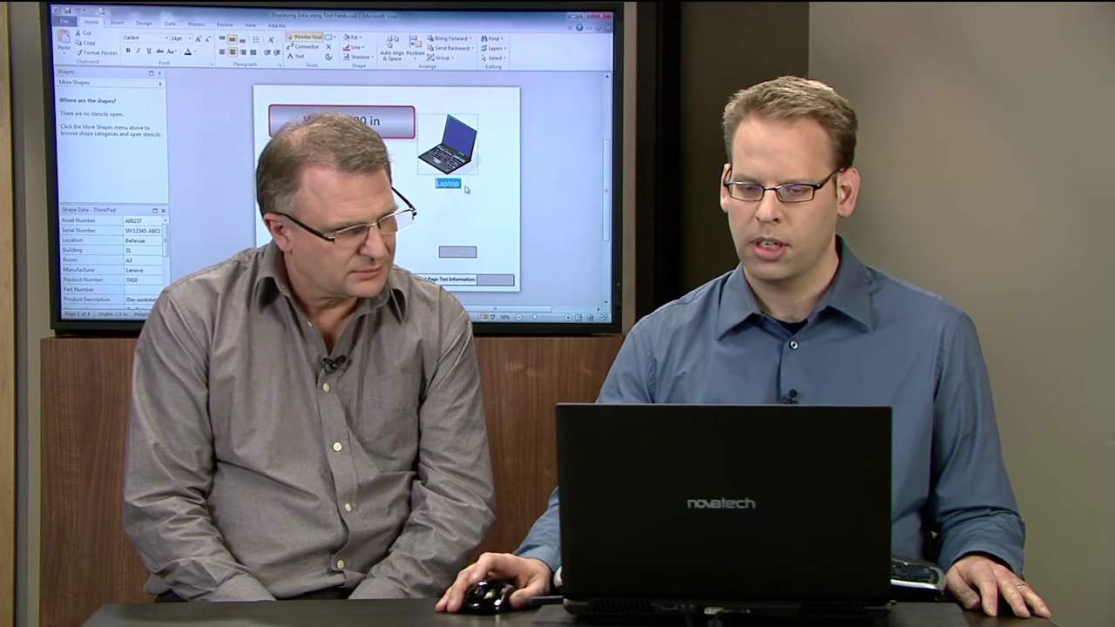
{"action": "double_click", "coordinate": [447, 183]}
{"action": "key", "text": "Delete"}
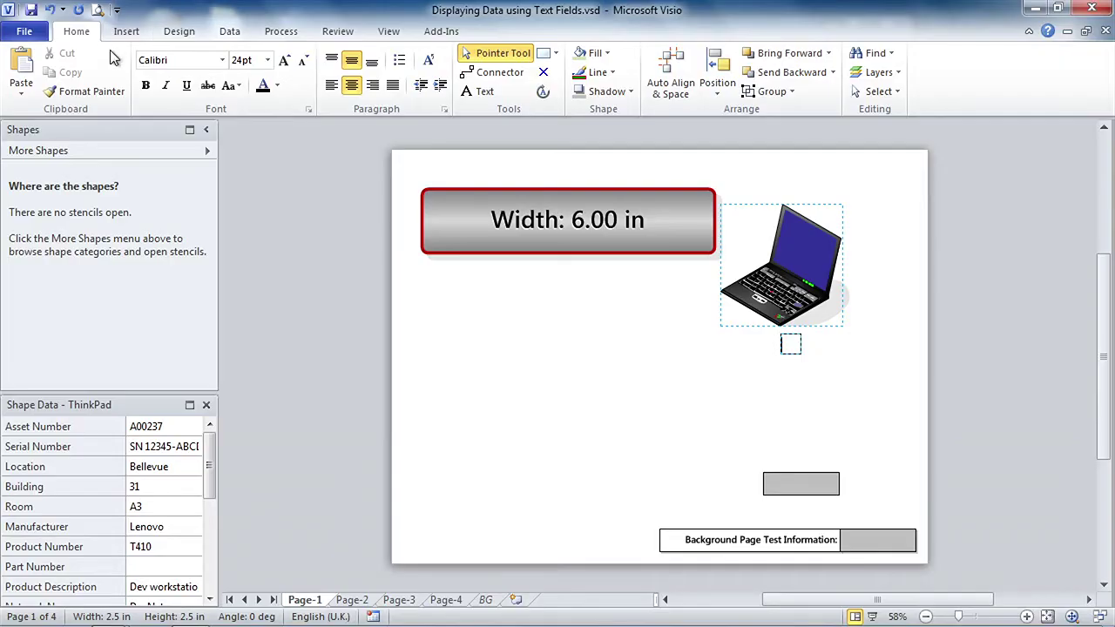
Insert the Location shape data field as the laptop's label and start a new line beneath it
{"action": "left_click", "coordinate": [126, 32]}
{"action": "left_click", "coordinate": [457, 70]}
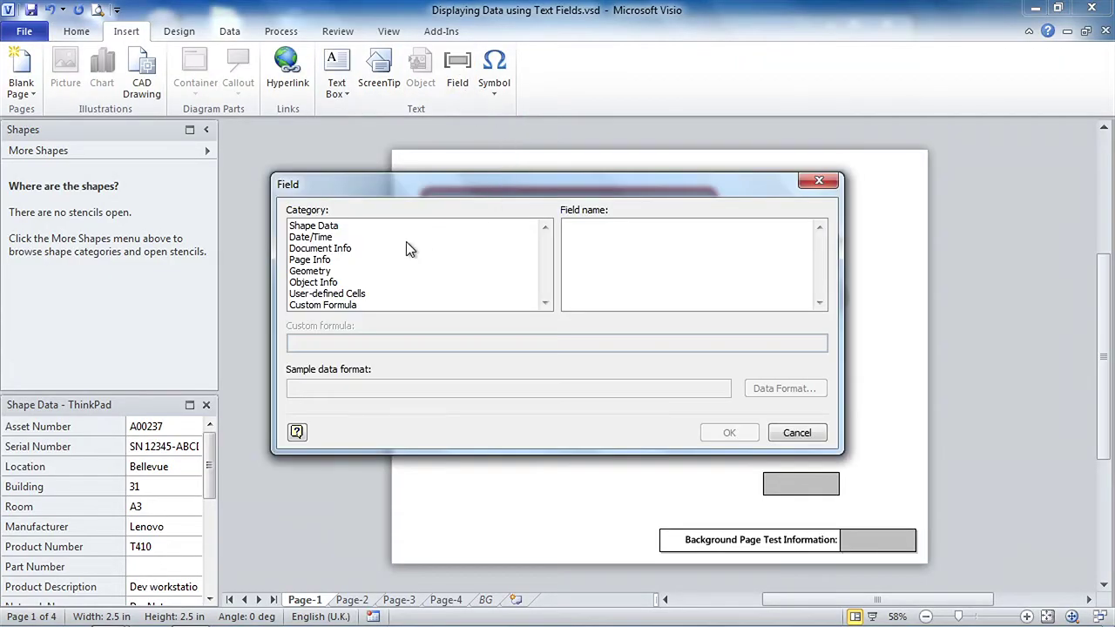
{"action": "left_click", "coordinate": [333, 229]}
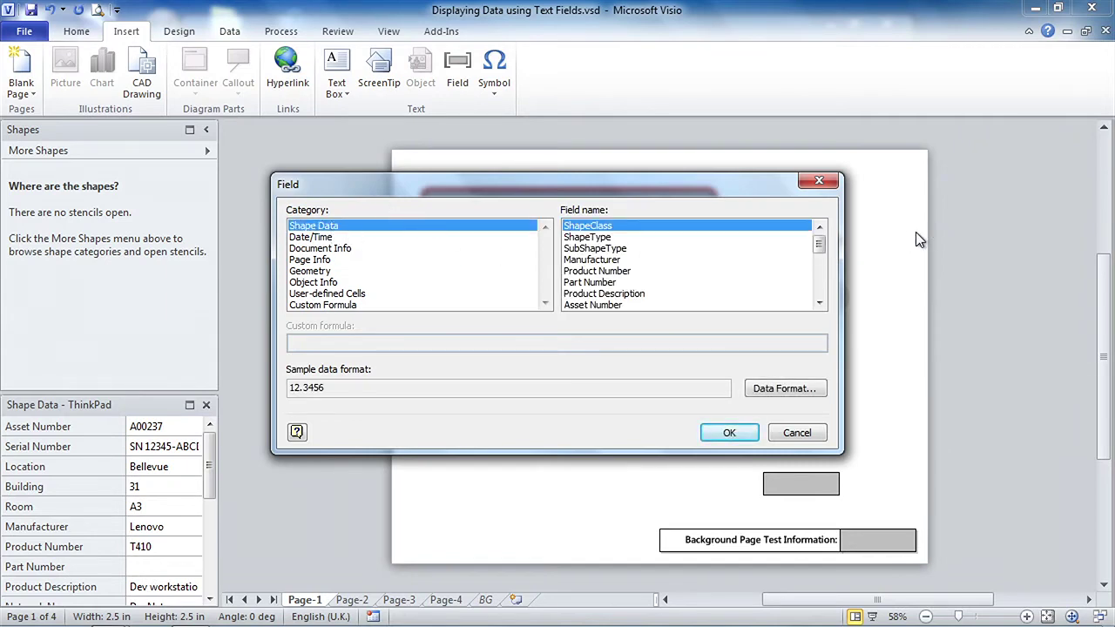
{"action": "left_click_drag", "start_coordinate": [821, 243], "coordinate": [824, 256]}
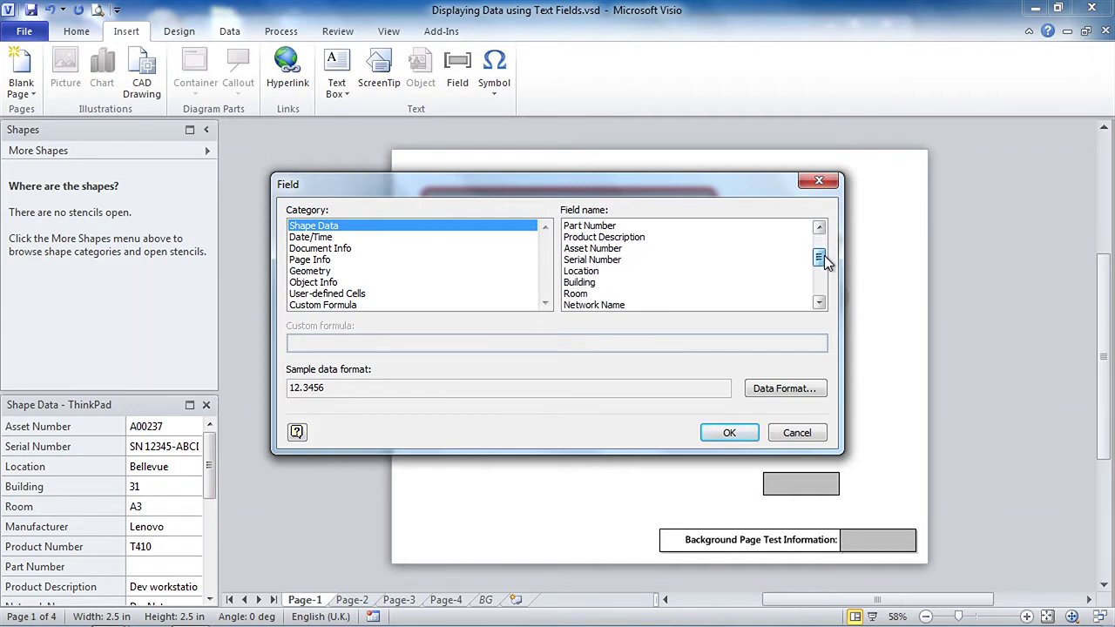
{"action": "left_click", "coordinate": [580, 272]}
{"action": "left_click", "coordinate": [716, 433]}
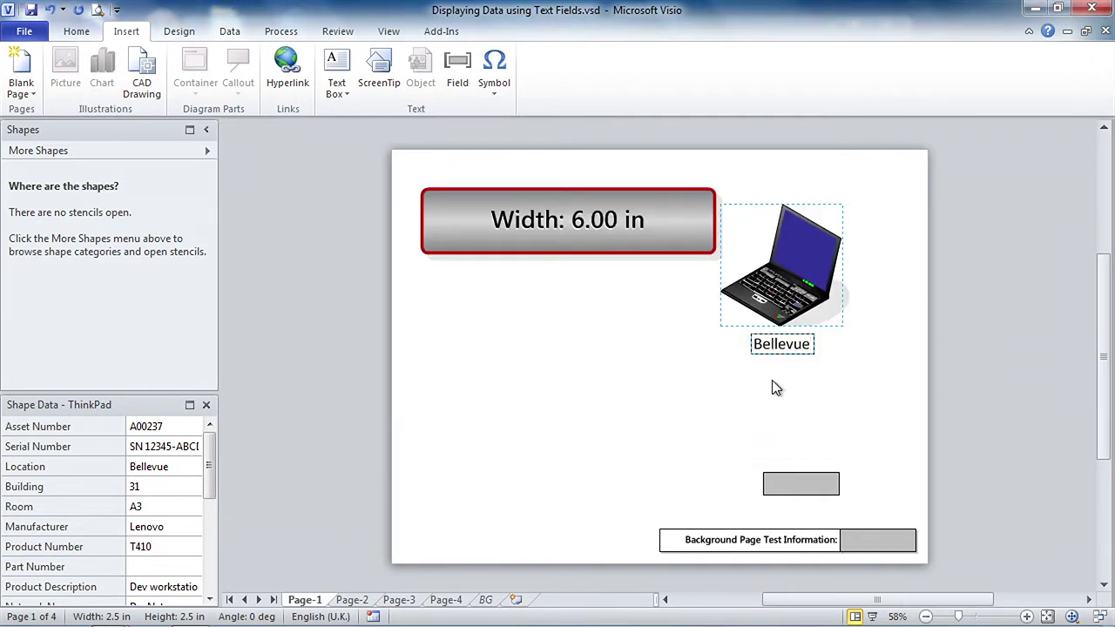
{"action": "key", "text": "Return"}
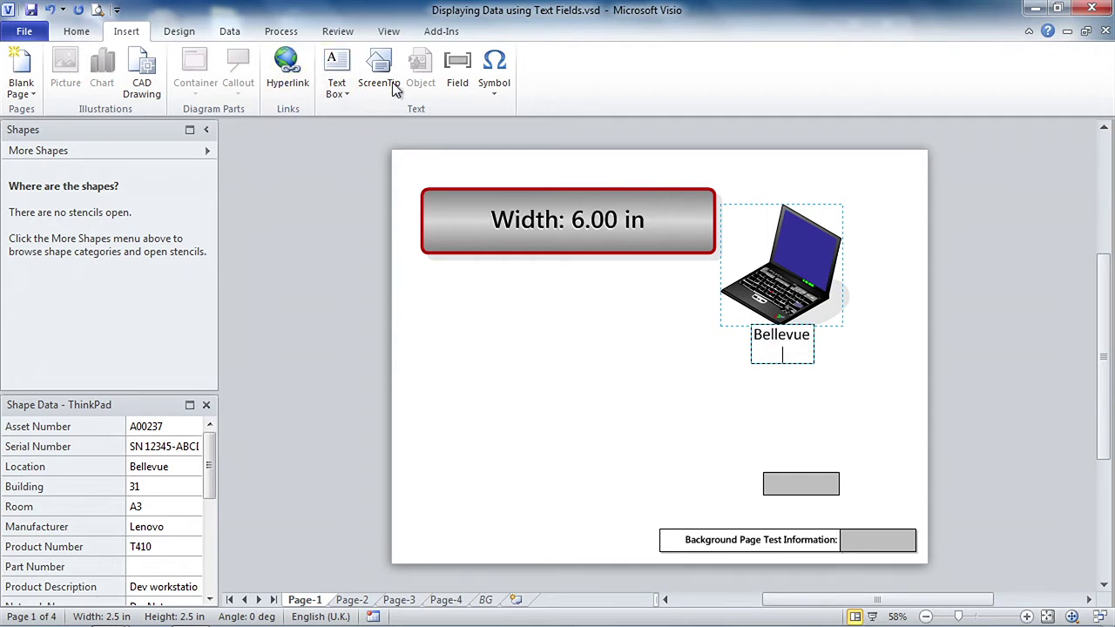
Insert the Room shape data field on the second line of the laptop's label
{"action": "left_click", "coordinate": [464, 70]}
{"action": "left_click", "coordinate": [324, 229]}
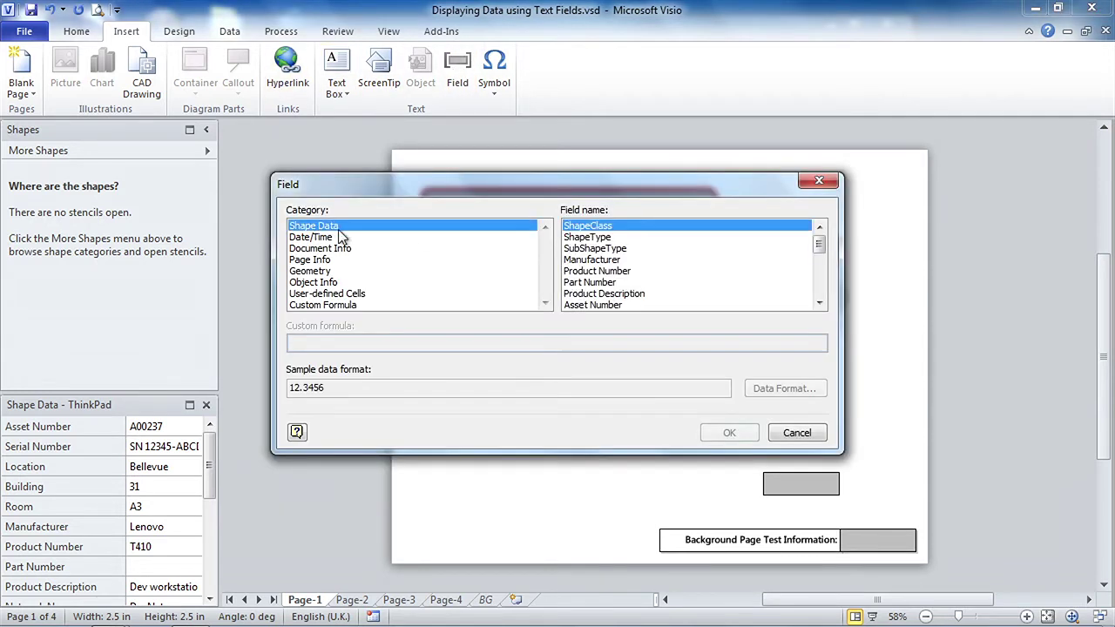
{"action": "left_click", "coordinate": [819, 303]}
{"action": "left_click", "coordinate": [820, 303]}
{"action": "left_click", "coordinate": [820, 303]}
{"action": "left_click", "coordinate": [820, 303]}
{"action": "left_click", "coordinate": [820, 303]}
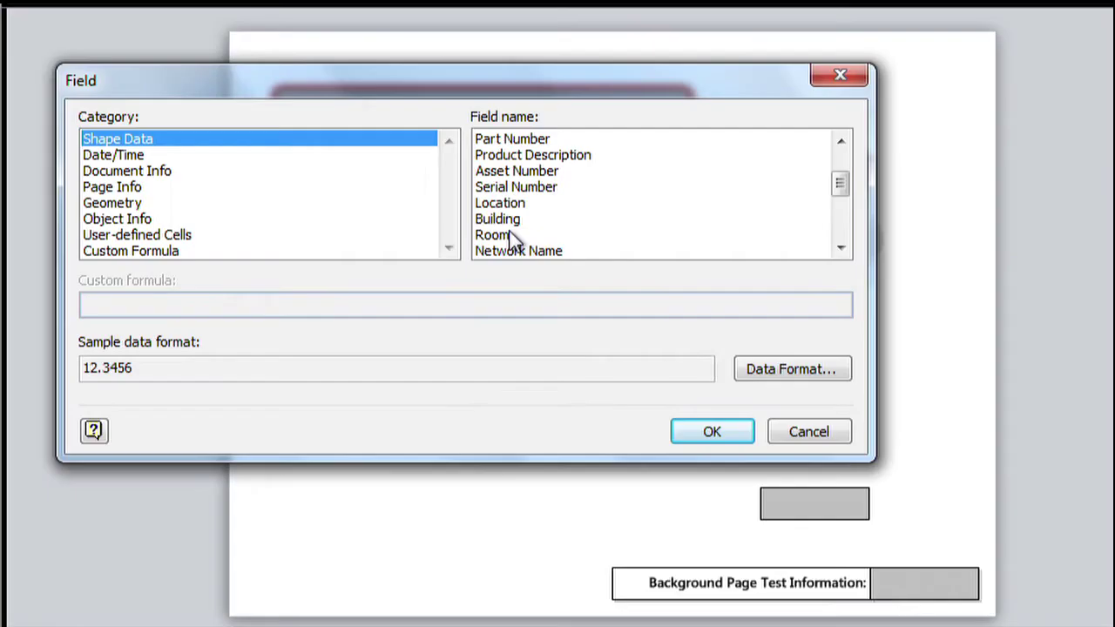
{"action": "left_click", "coordinate": [492, 235]}
{"action": "left_click", "coordinate": [712, 432]}
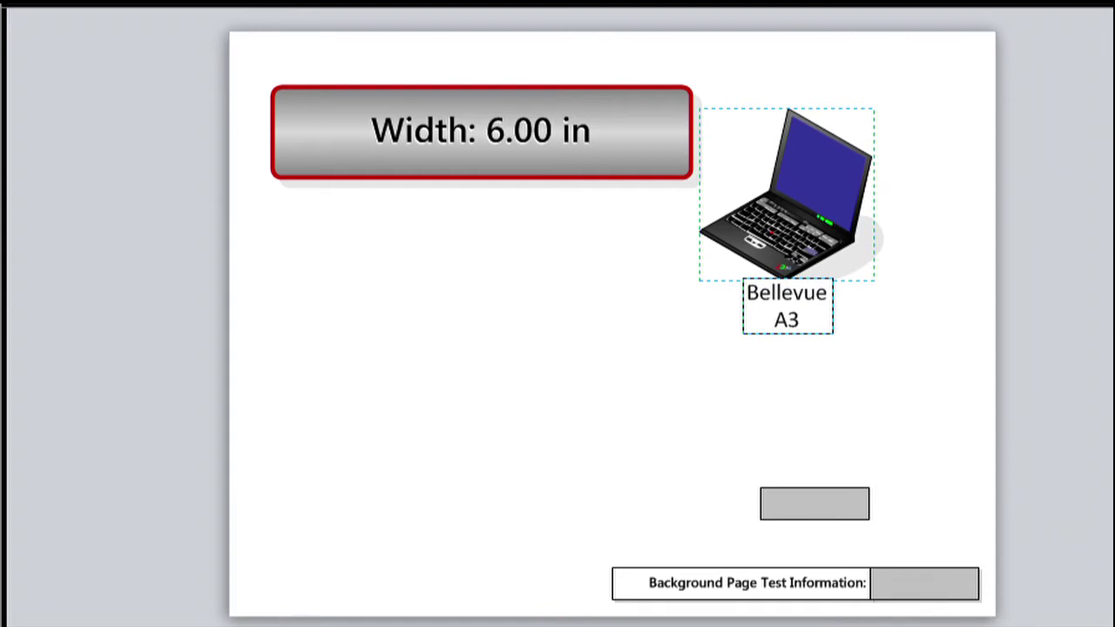
Prefix the label's fields with the text "Room: " on the second line and "Loc: " on the first, and finish text editing
{"action": "type", "text": "Room:"}
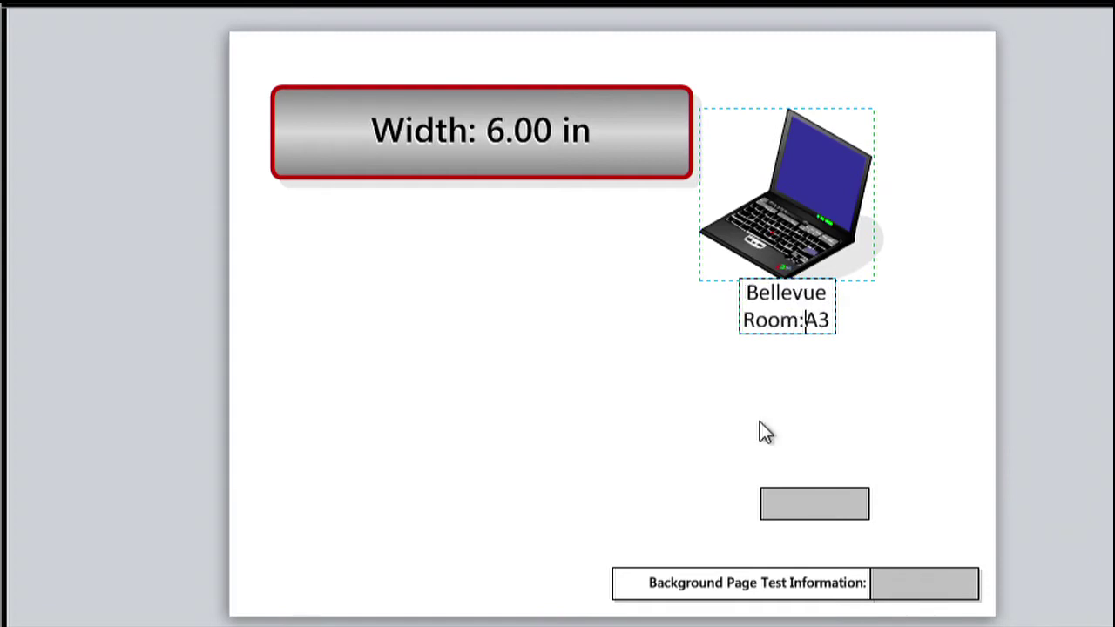
{"action": "key", "text": "ctrl+Home"}
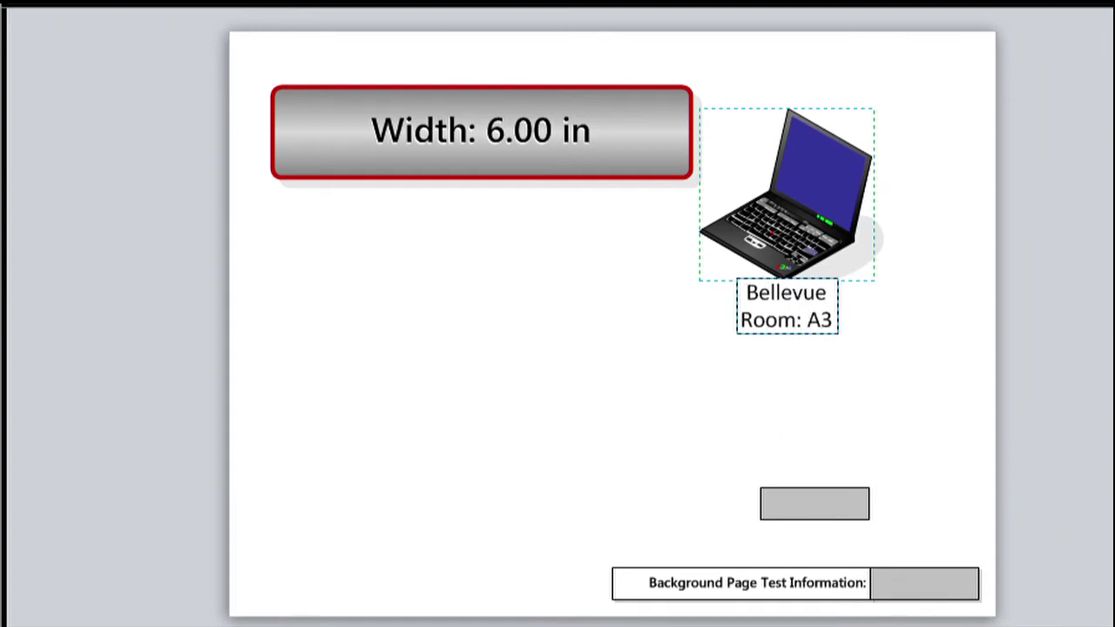
{"action": "type", "text": "Loc:"}
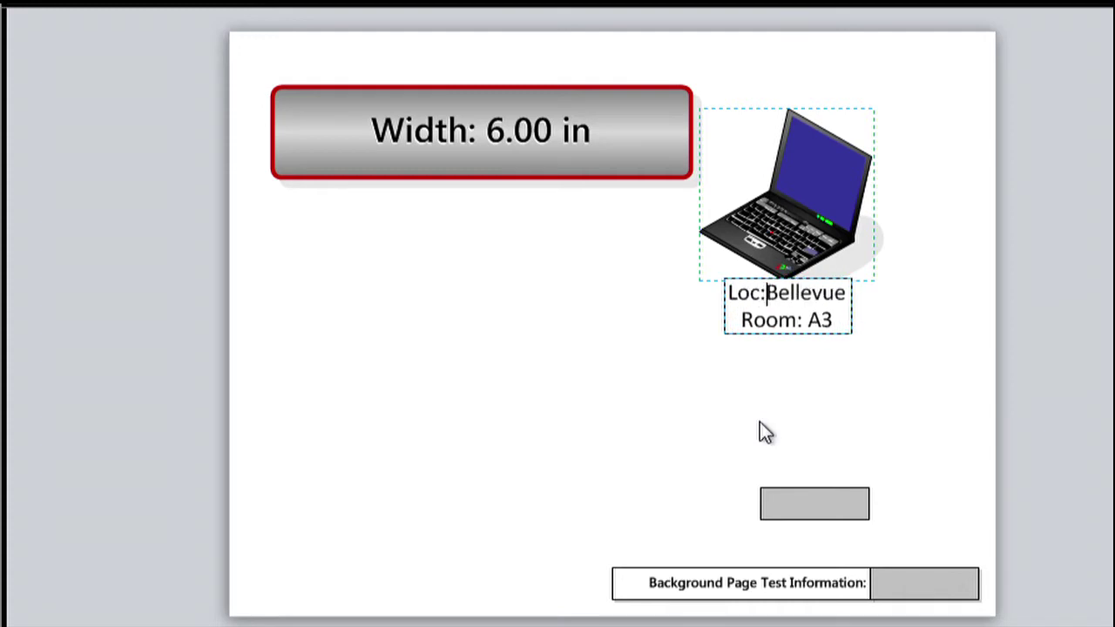
{"action": "left_click", "coordinate": [719, 401]}
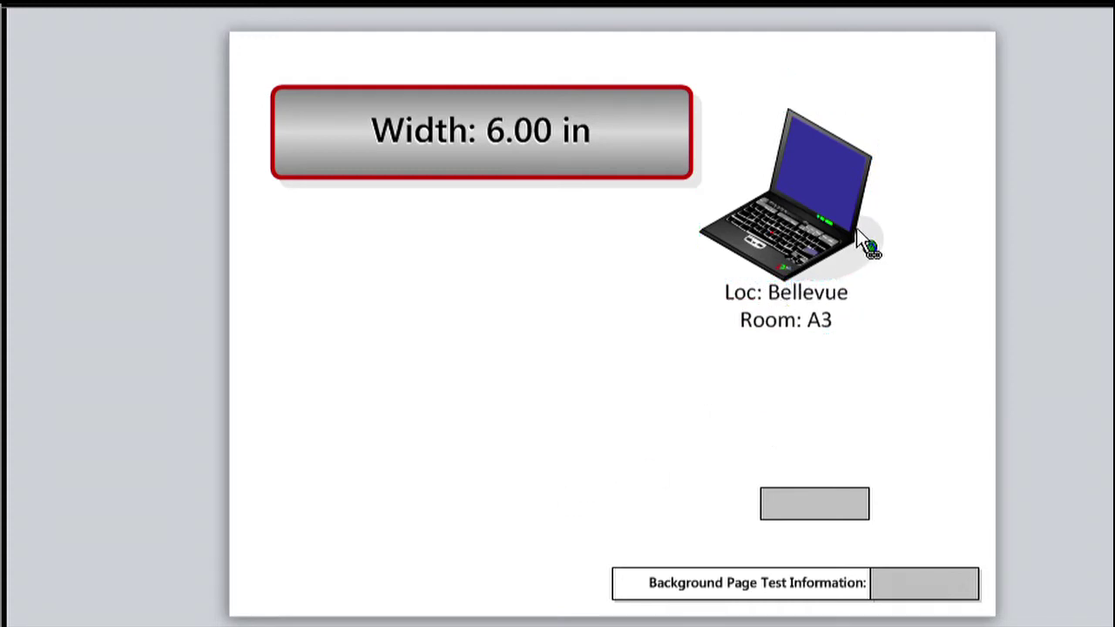
Move the laptop down and away from the rounded rectangle, and set its shape data to Location Seattle and Room B4
{"action": "left_click", "coordinate": [811, 225]}
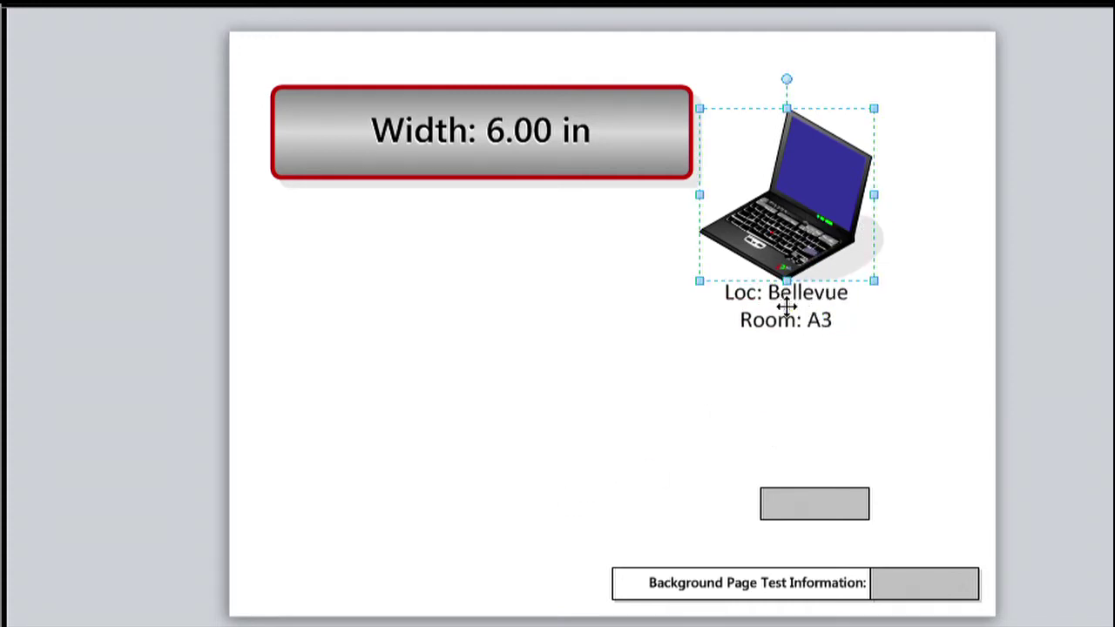
{"action": "left_click_drag", "start_coordinate": [791, 191], "coordinate": [903, 250]}
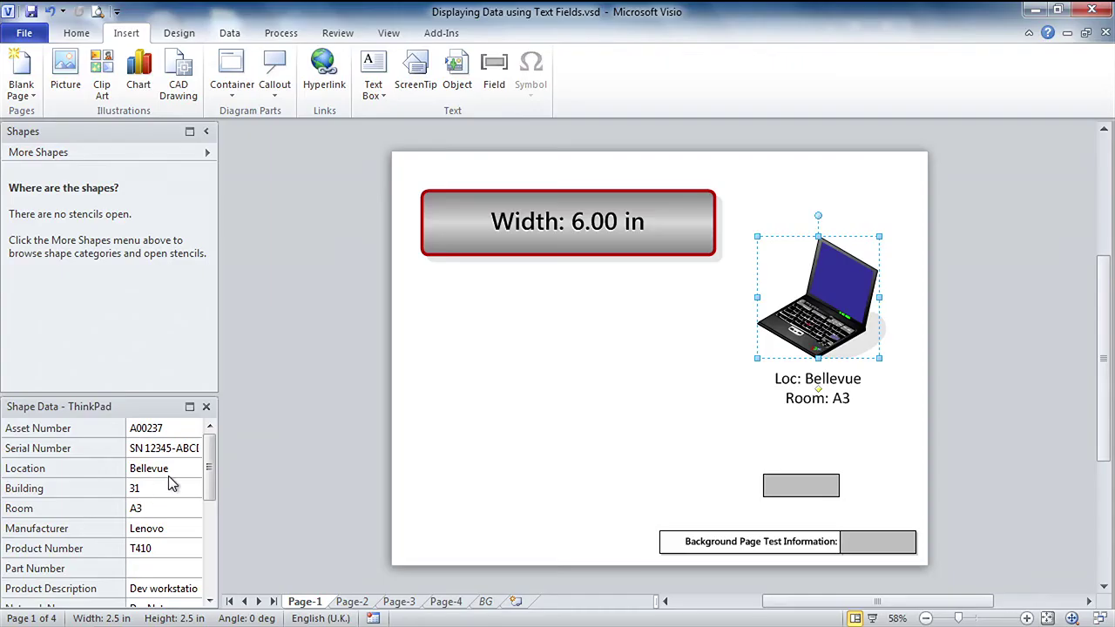
{"action": "left_click", "coordinate": [175, 468]}
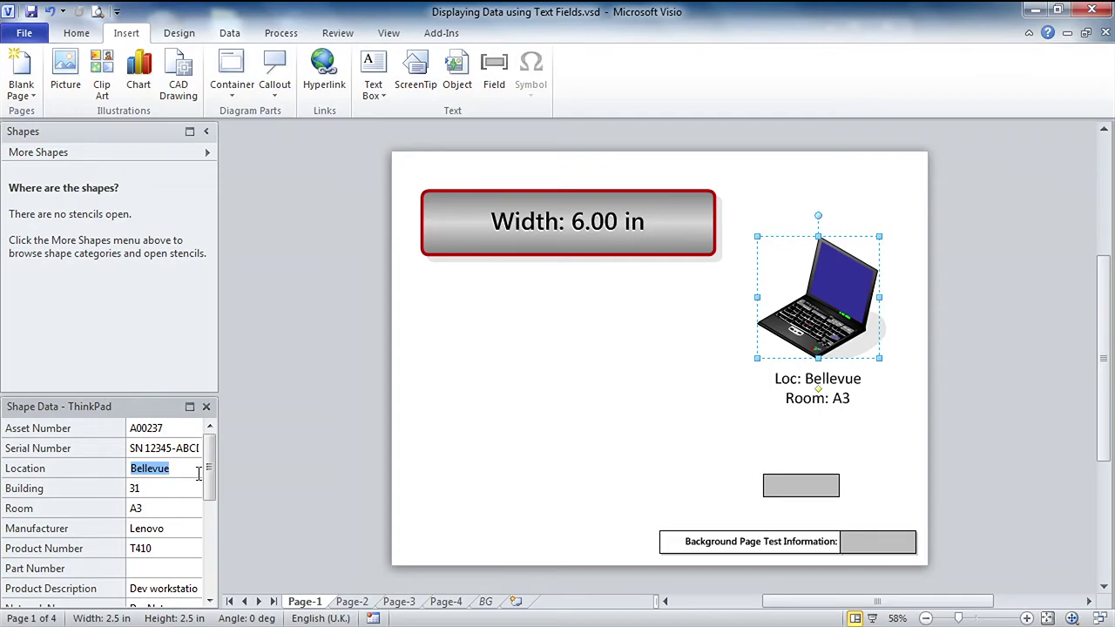
{"action": "type", "text": "Sea5tt"}
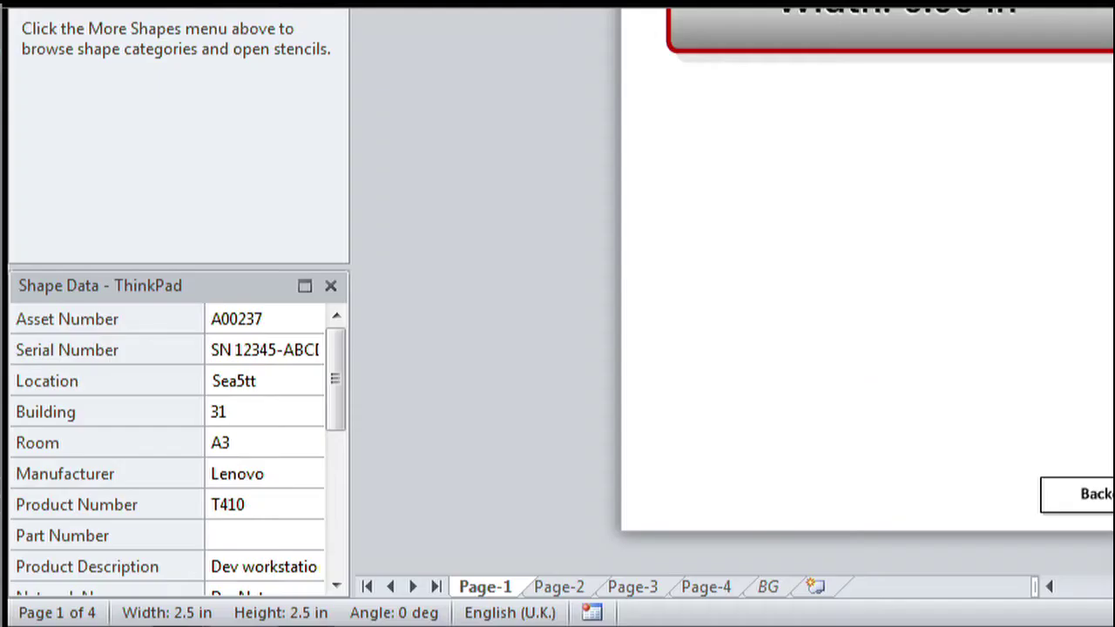
{"action": "key", "text": "BackSpace"}
{"action": "key", "text": "BackSpace"}
{"action": "key", "text": "BackSpace"}
{"action": "type", "text": "ttle"}
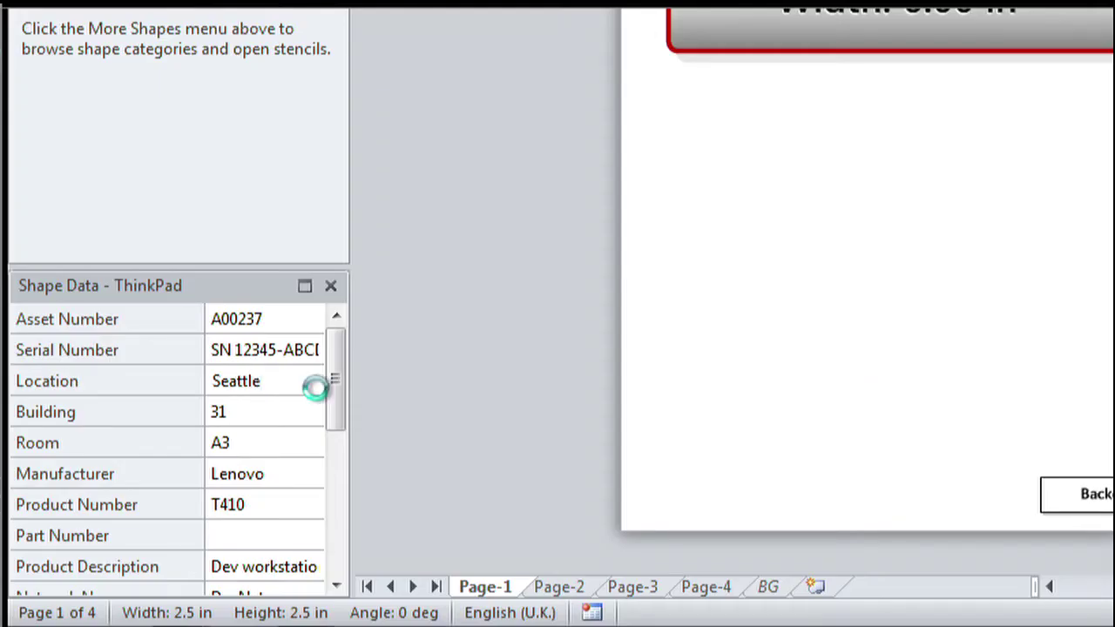
{"action": "key", "text": "Tab"}
{"action": "key", "text": "Tab"}
{"action": "type", "text": "B4"}
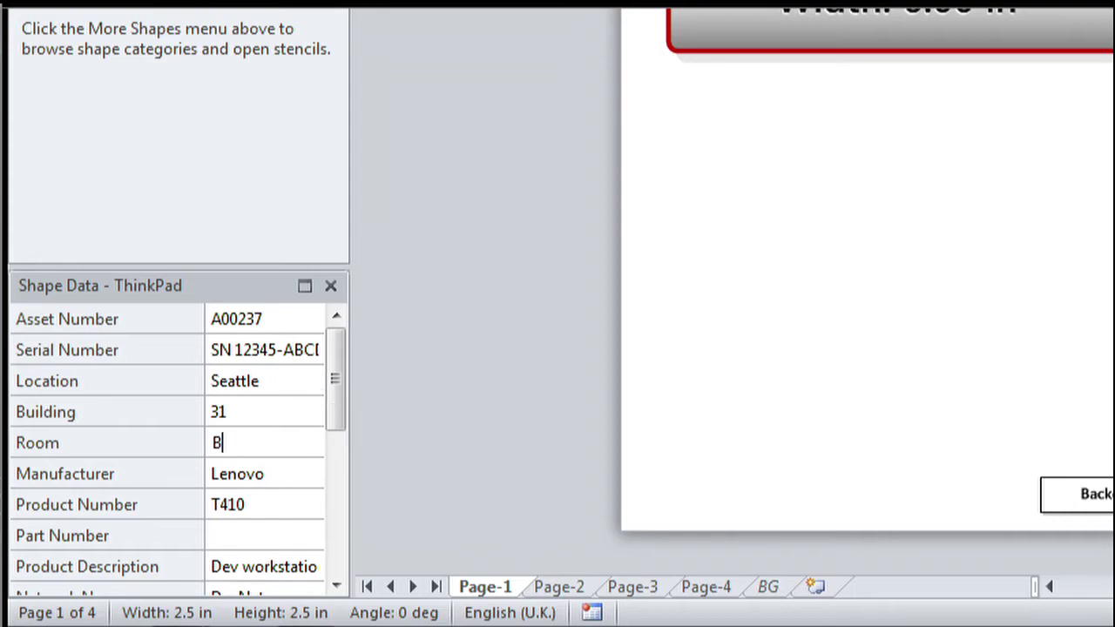
{"action": "key", "text": "Tab"}
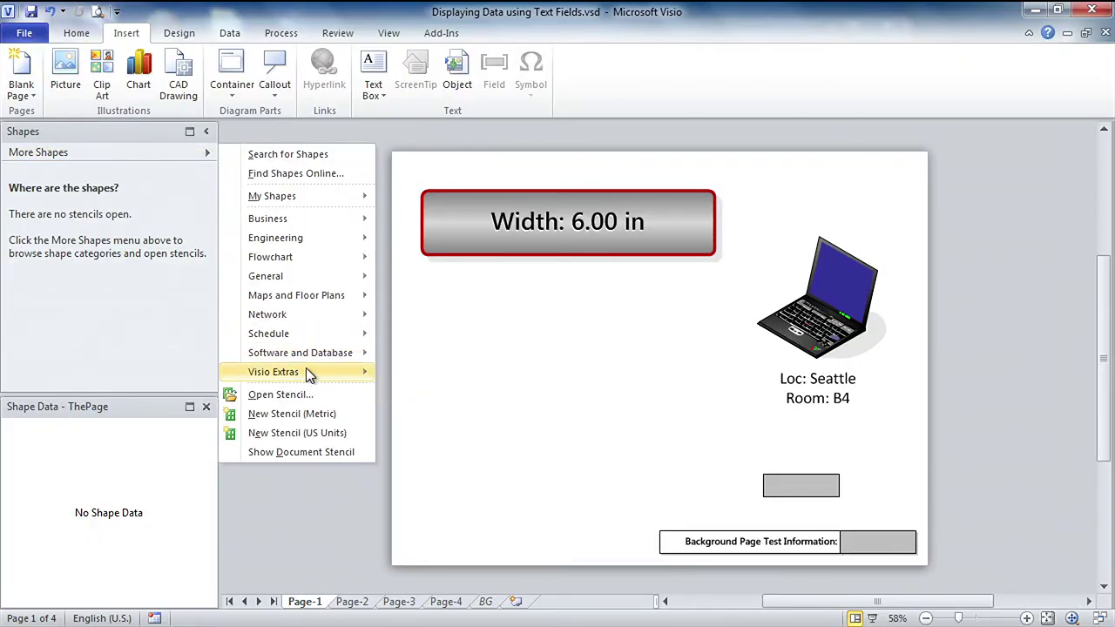
Open the Callouts (US units) stencil and place a Custom callout 3 shape on the page near the laptop
{"action": "mouse_move", "coordinate": [305, 368]}
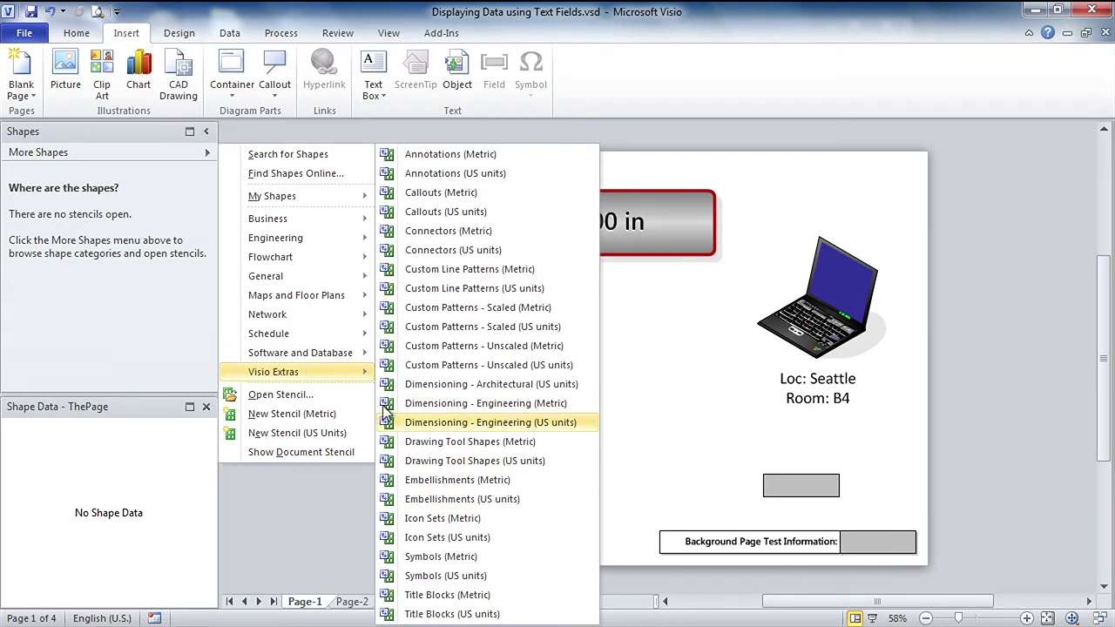
{"action": "left_click", "coordinate": [478, 215]}
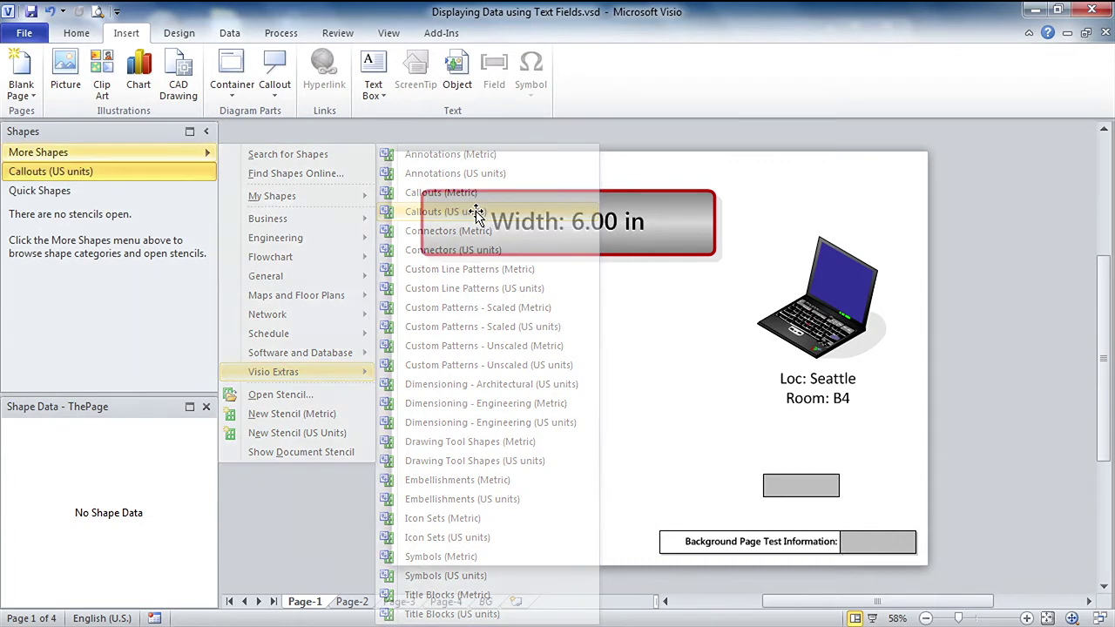
{"action": "left_click_drag", "start_coordinate": [207, 234], "coordinate": [209, 358]}
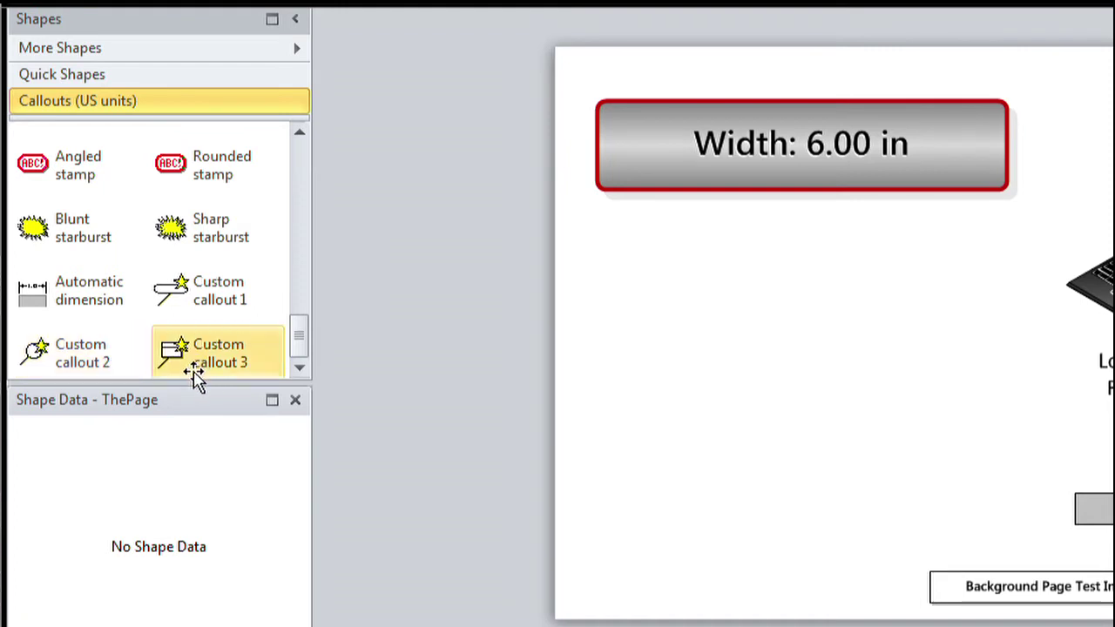
{"action": "left_click_drag", "start_coordinate": [186, 348], "coordinate": [968, 264]}
Reposition the rounded rectangle and the callout further up and left, and attach the callout's leader to the laptop
{"action": "left_click_drag", "start_coordinate": [918, 157], "coordinate": [621, 86]}
{"action": "left_click_drag", "start_coordinate": [975, 272], "coordinate": [950, 179]}
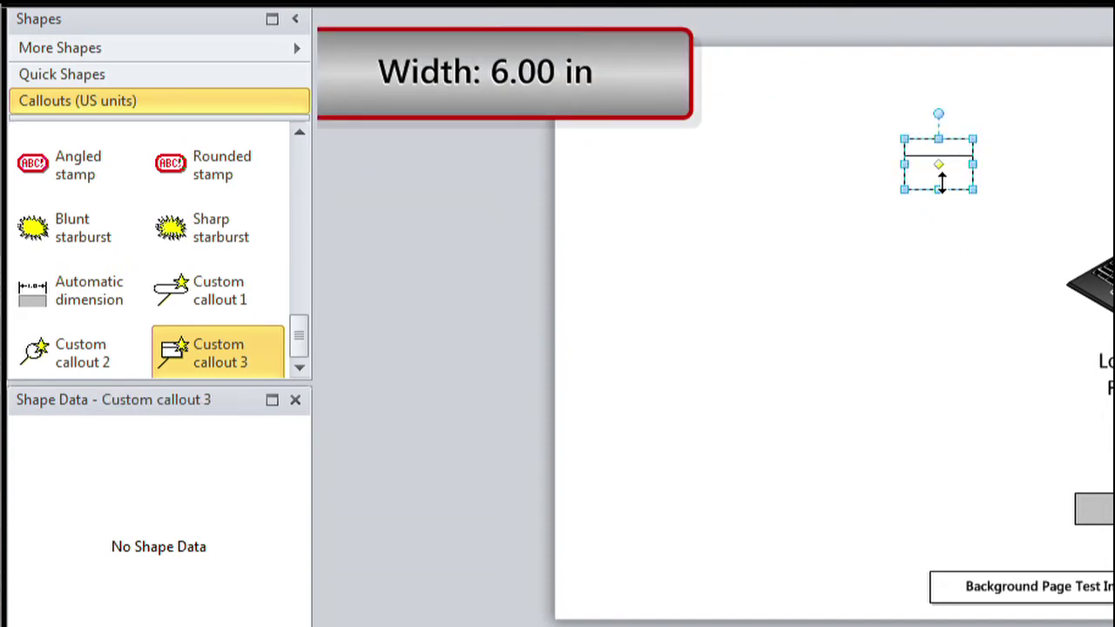
{"action": "left_click_drag", "start_coordinate": [942, 166], "coordinate": [1102, 233]}
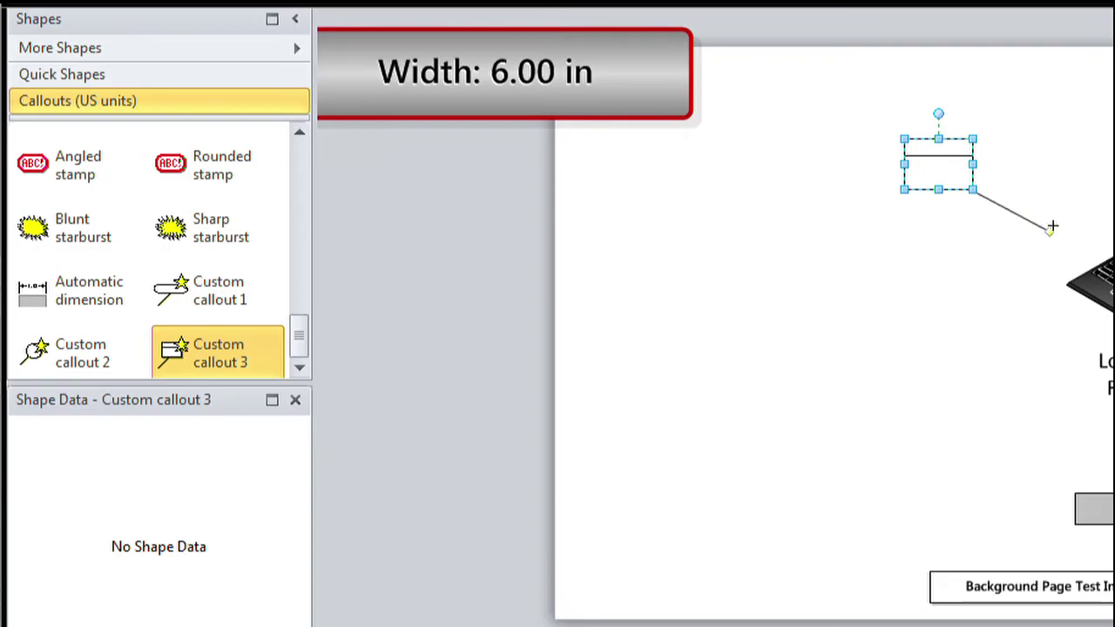
{"action": "left_click_drag", "start_coordinate": [823, 294], "coordinate": [838, 304]}
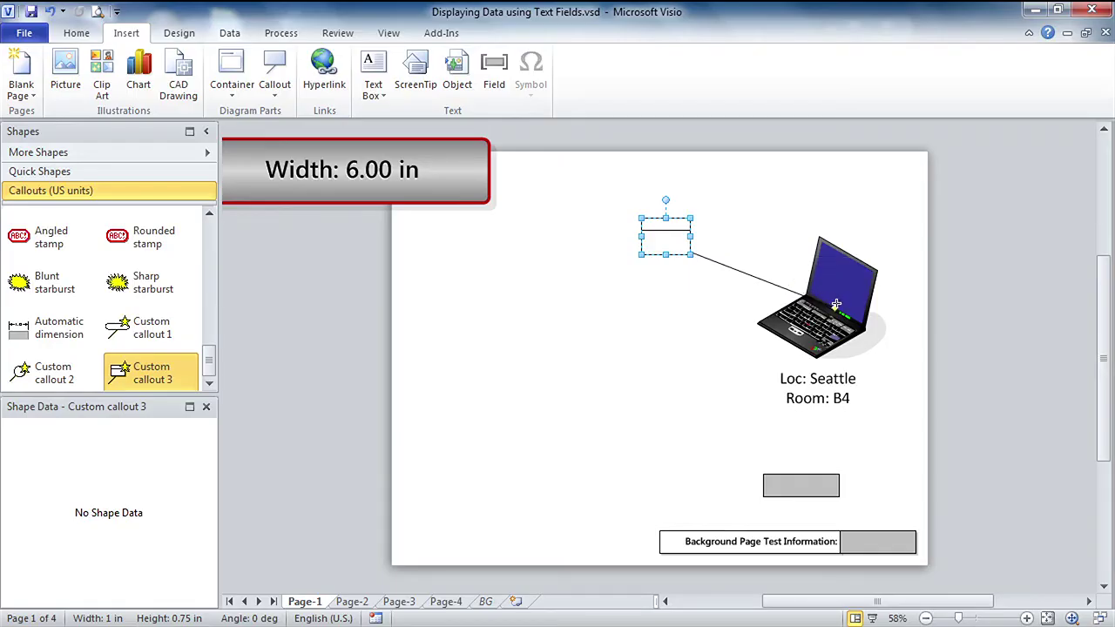
Configure the callout to display the laptop's Location and Room shape data
{"action": "left_click_drag", "start_coordinate": [603, 207], "coordinate": [526, 292]}
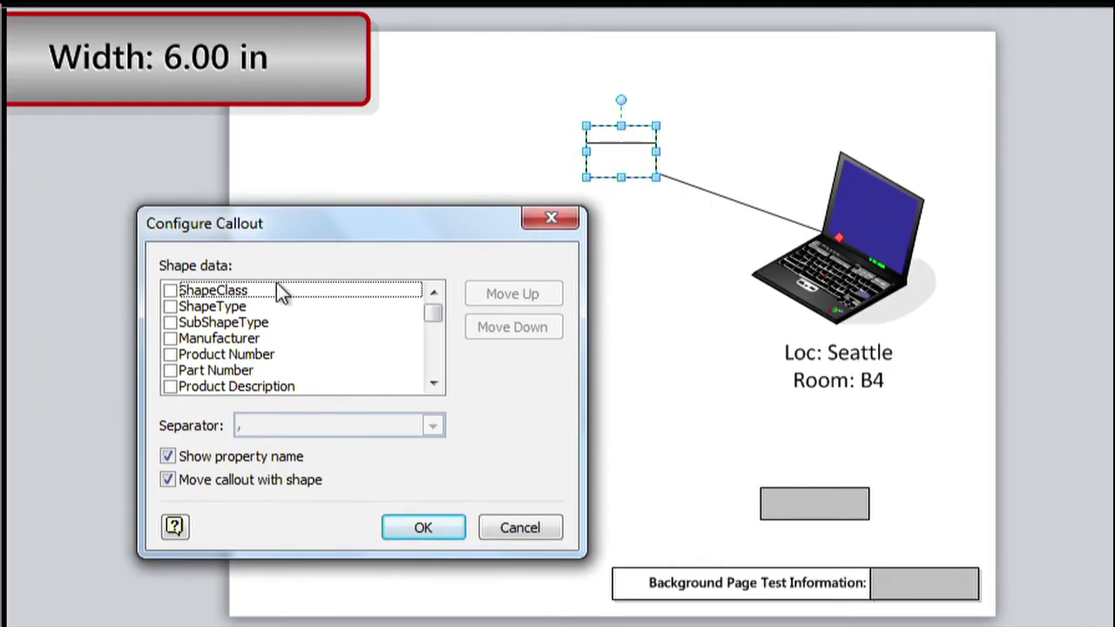
{"action": "left_click", "coordinate": [434, 383]}
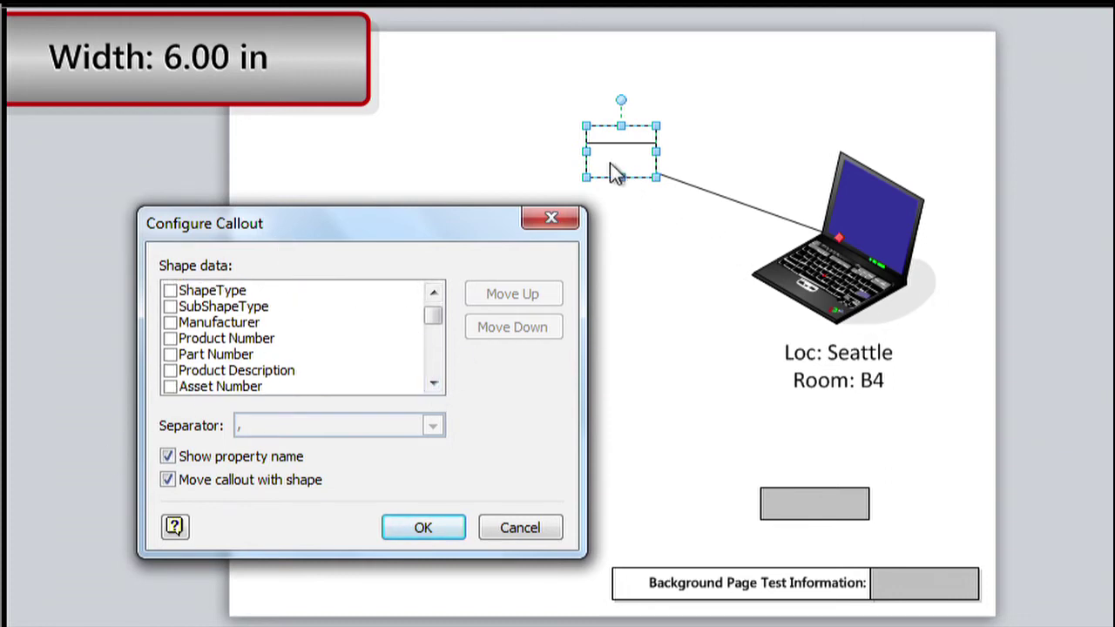
{"action": "left_click", "coordinate": [432, 384]}
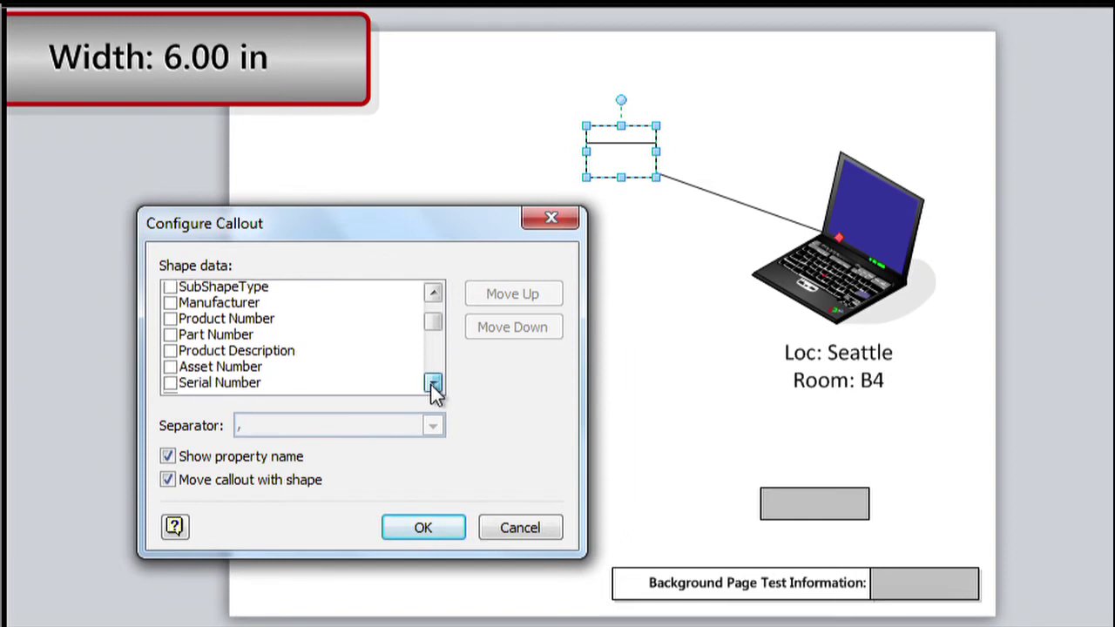
{"action": "left_click", "coordinate": [432, 385]}
{"action": "left_click", "coordinate": [432, 384]}
{"action": "left_click", "coordinate": [433, 384]}
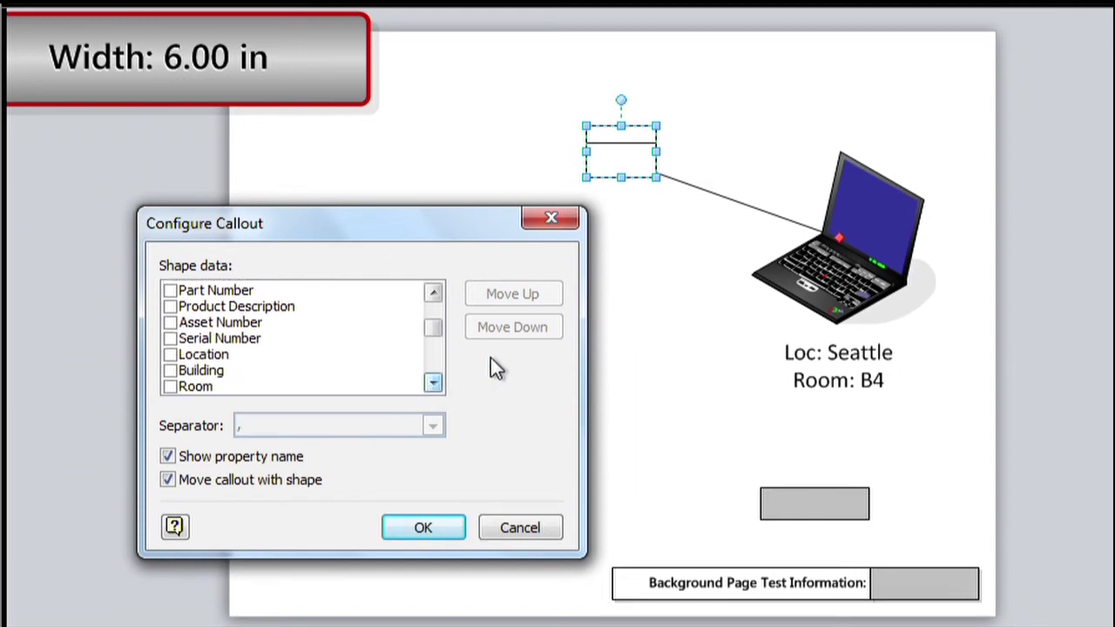
{"action": "left_click", "coordinate": [170, 356]}
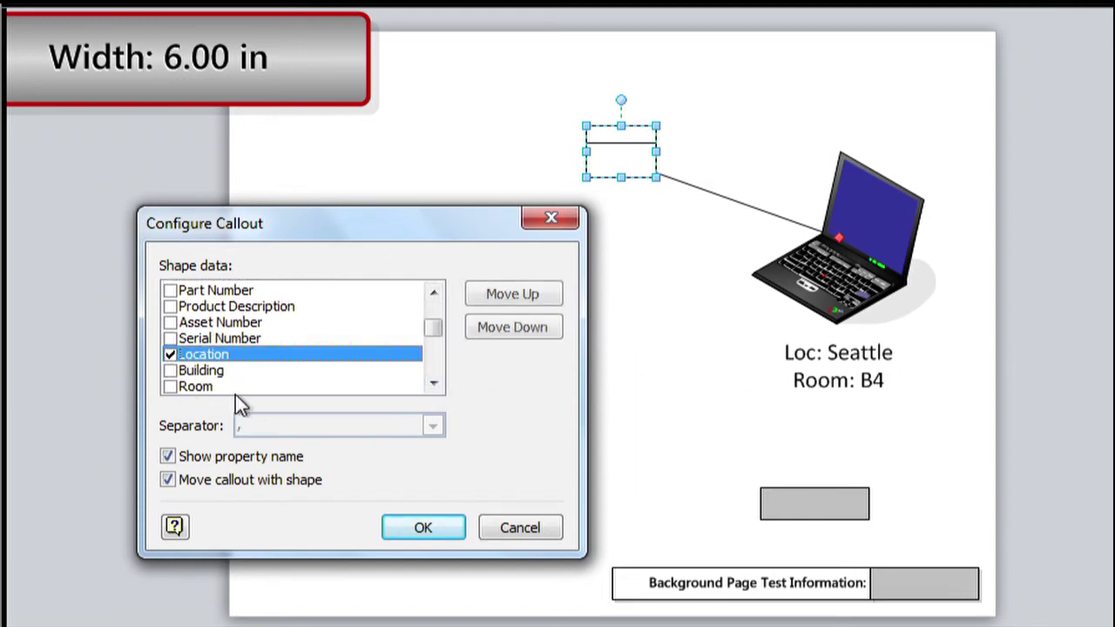
{"action": "left_click", "coordinate": [170, 387]}
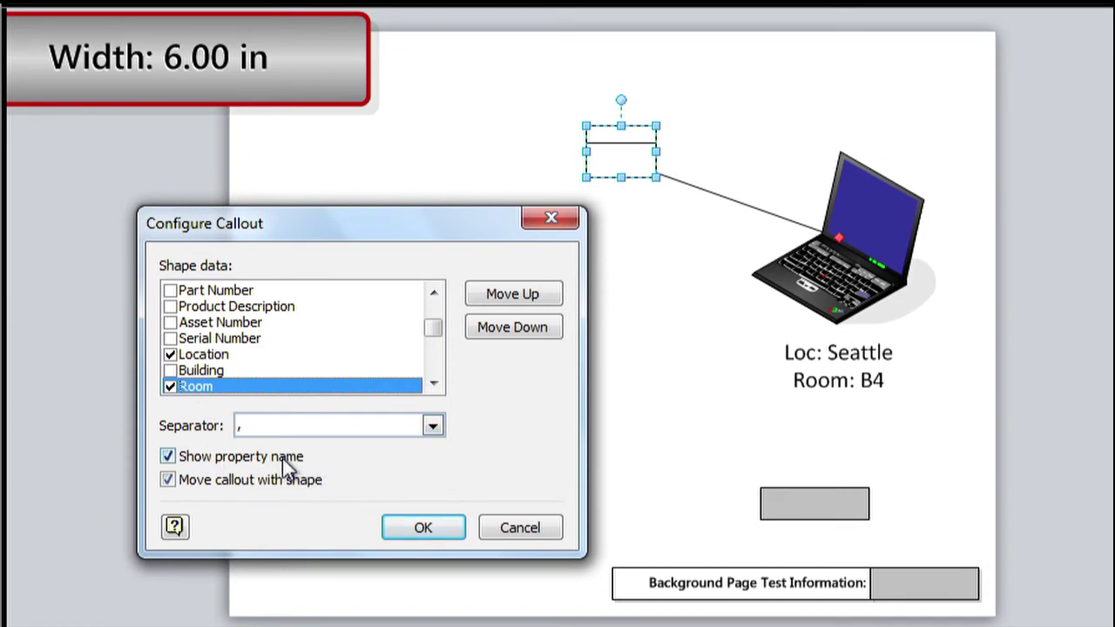
Set the callout's data separator to <Return> and apply the callout configuration
{"action": "left_click", "coordinate": [432, 426]}
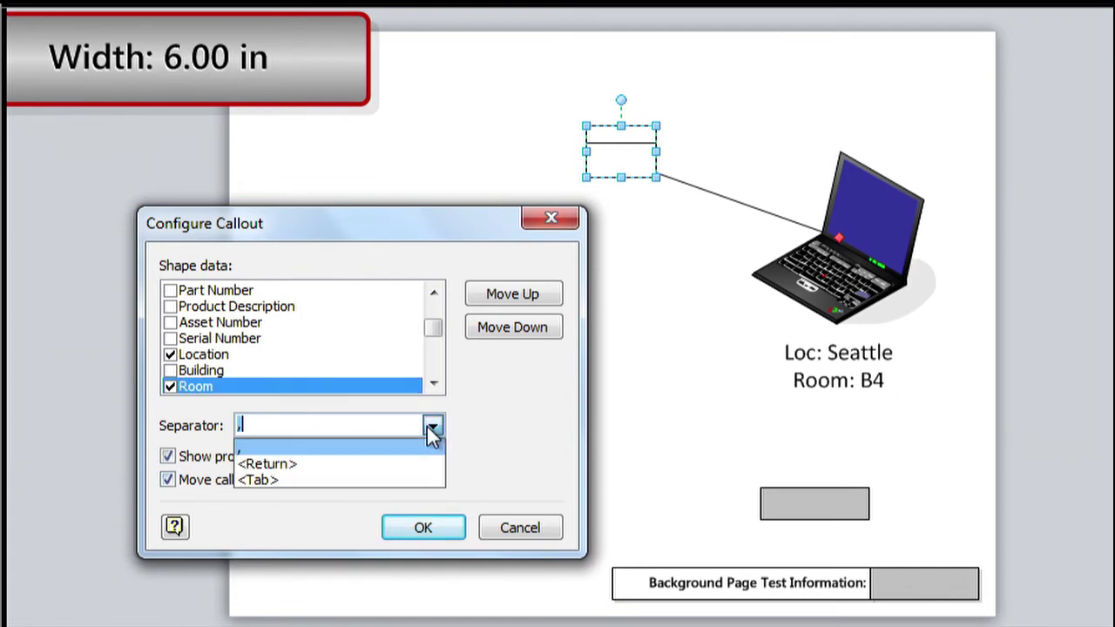
{"action": "left_click", "coordinate": [346, 464]}
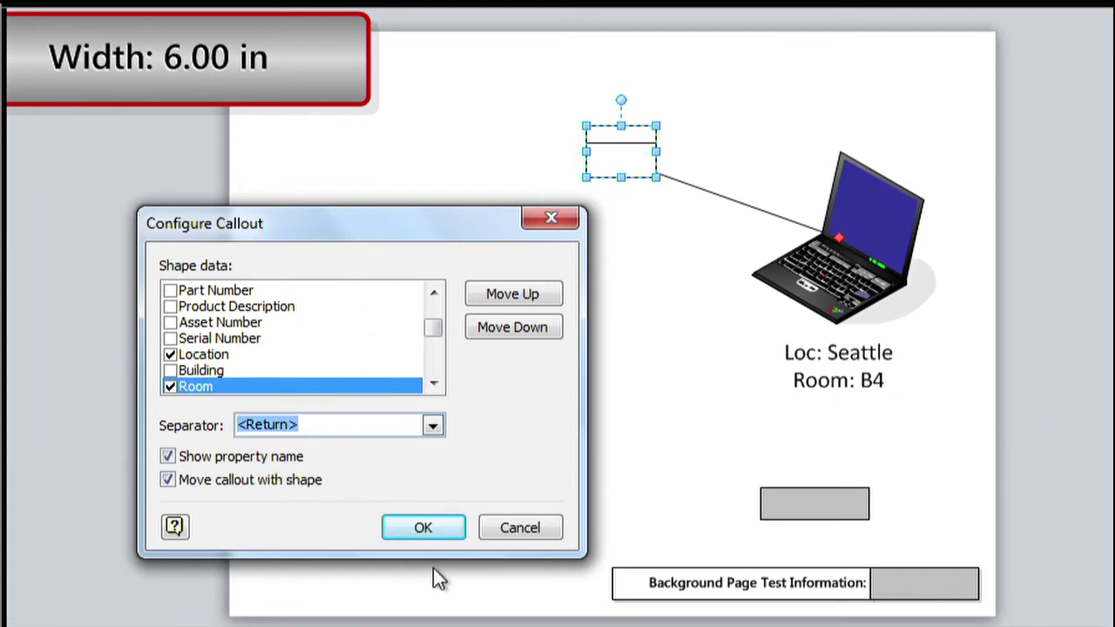
{"action": "left_click", "coordinate": [427, 528]}
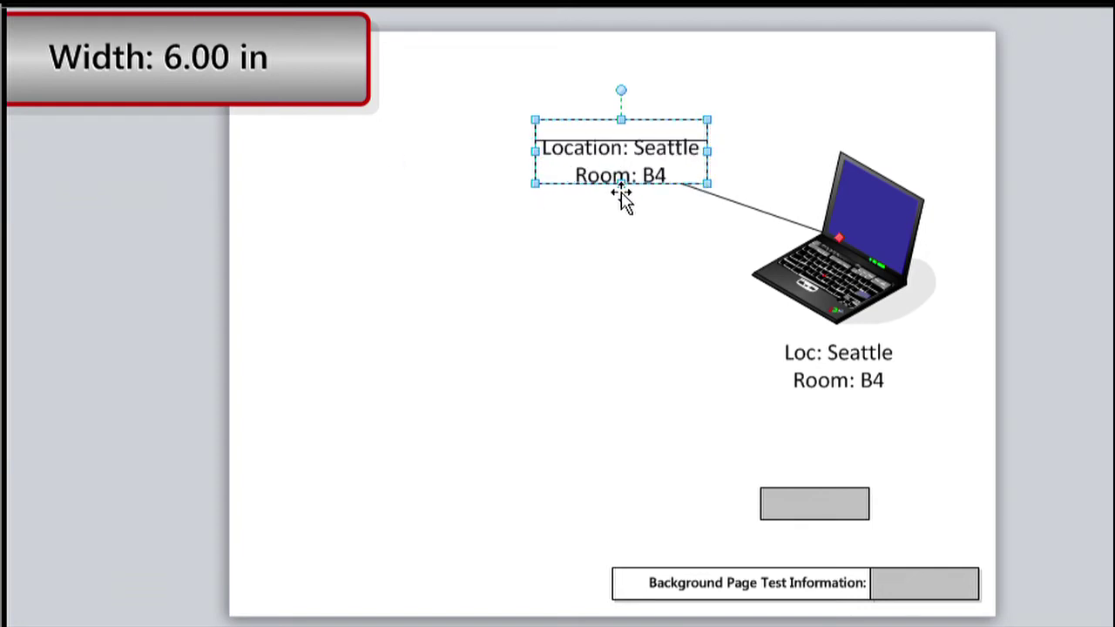
Extend the callout box downward to about 1.46 in high and shift the laptop slightly up and left
{"action": "left_click_drag", "start_coordinate": [622, 186], "coordinate": [622, 220]}
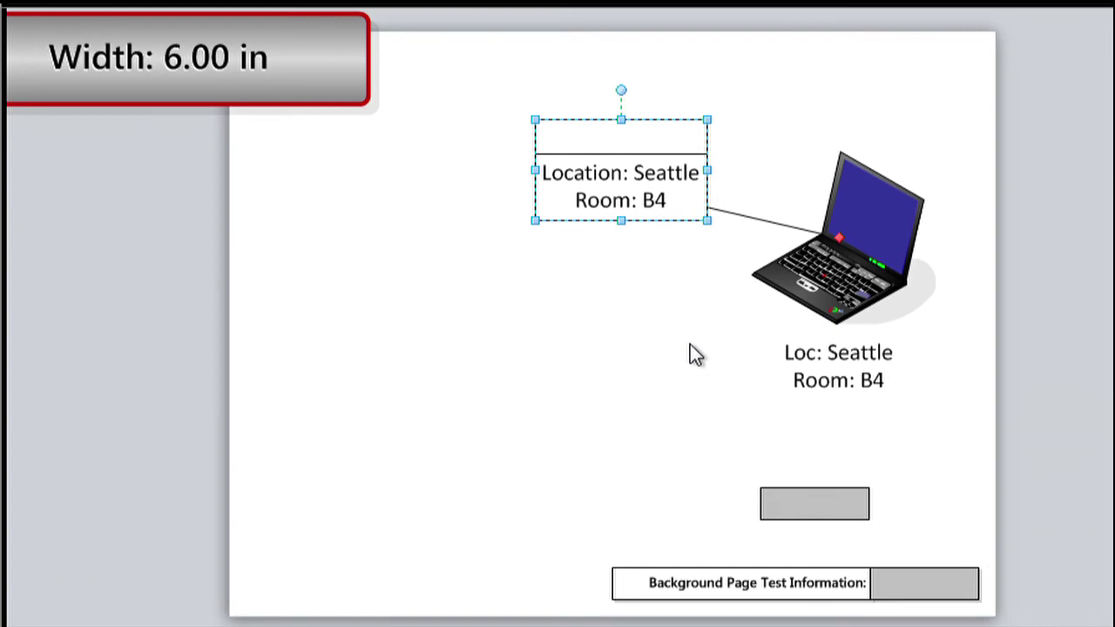
{"action": "left_click_drag", "start_coordinate": [870, 219], "coordinate": [837, 213]}
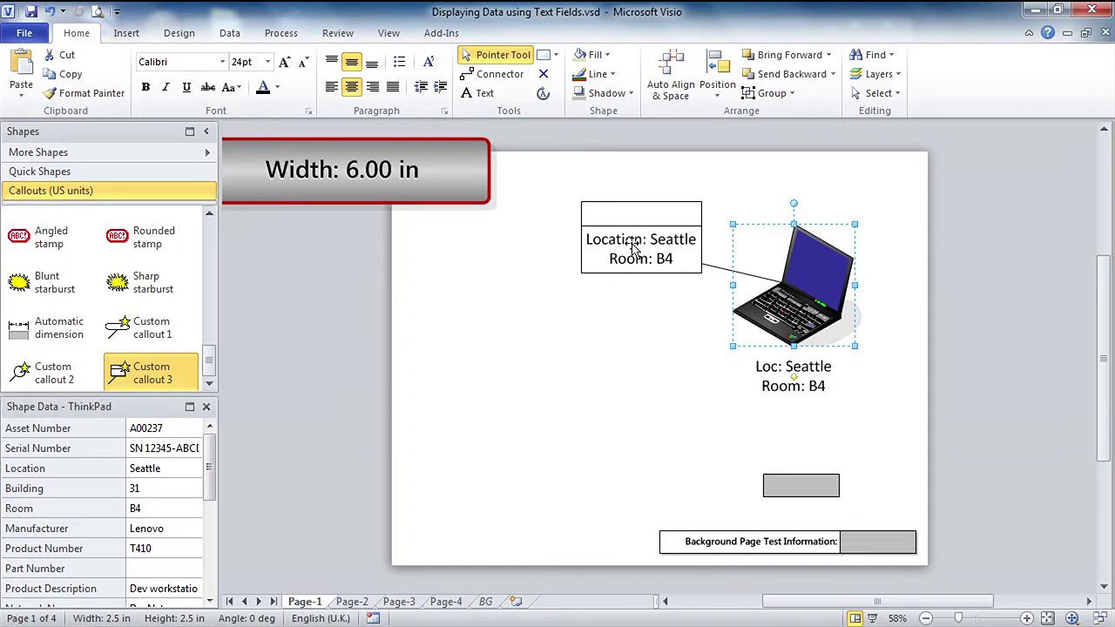
{"action": "left_click", "coordinate": [634, 249]}
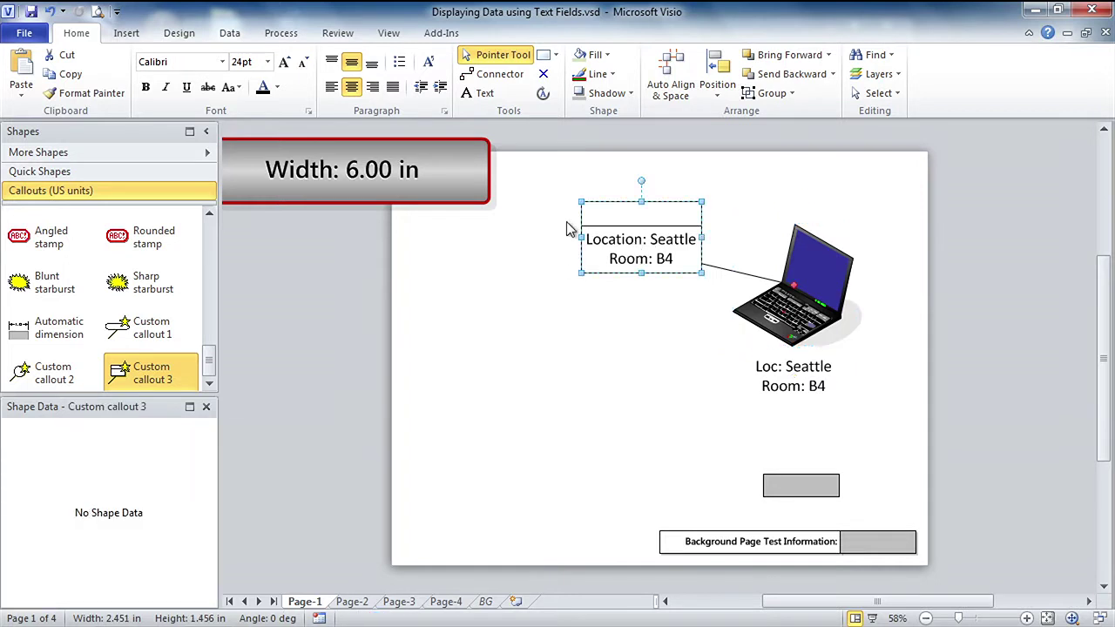
Set the laptop's shape data to Location Redmond and Room X9999
{"action": "left_click", "coordinate": [839, 298]}
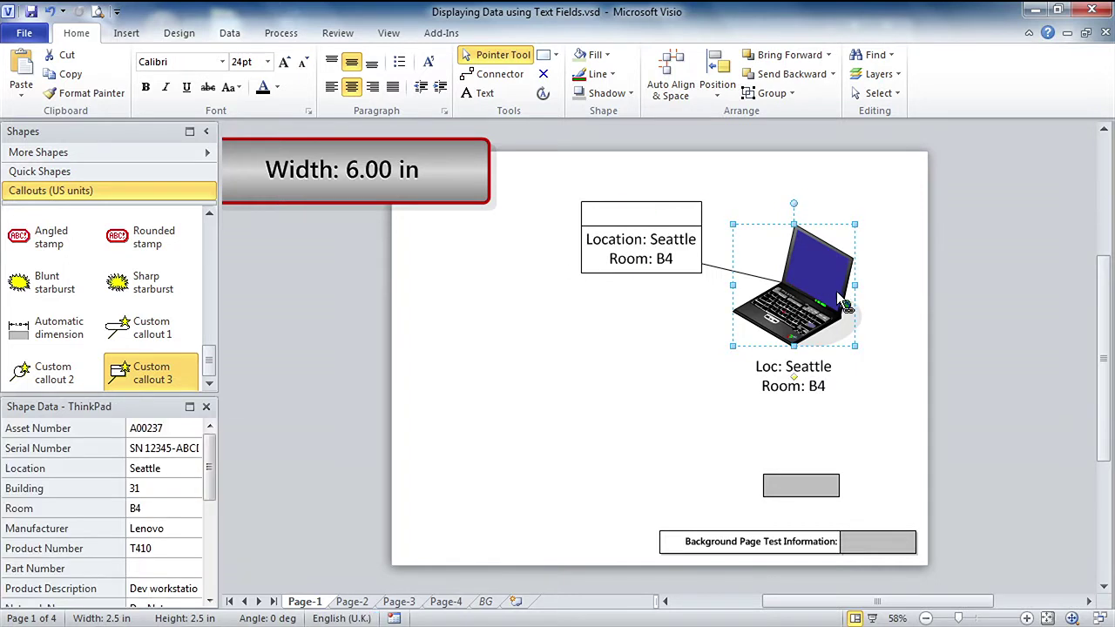
{"action": "left_click", "coordinate": [174, 471]}
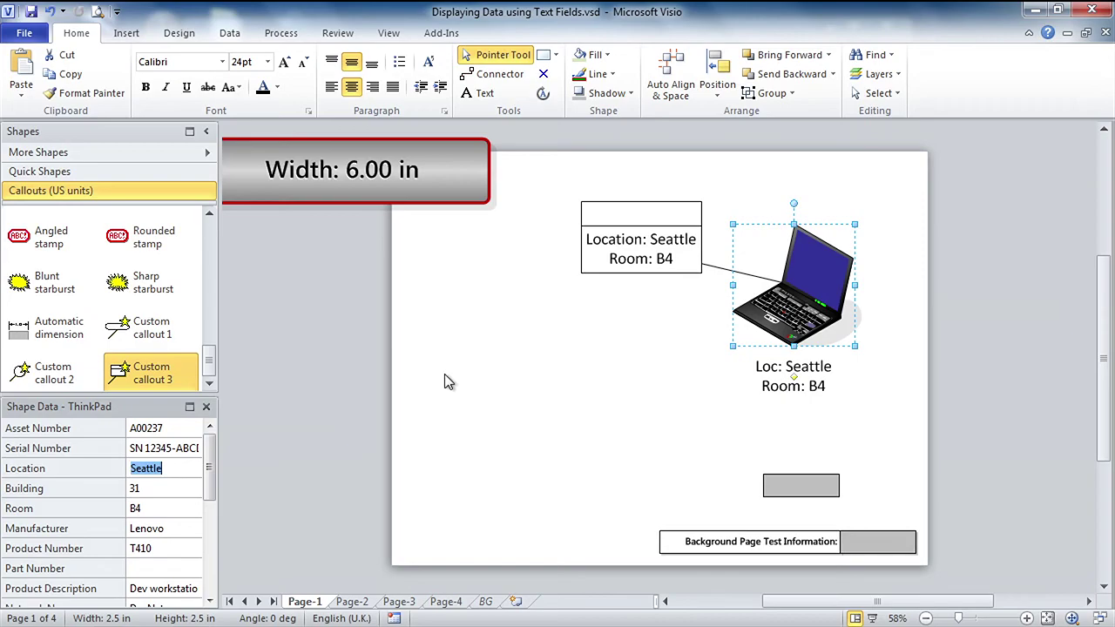
{"action": "type", "text": "Re"}
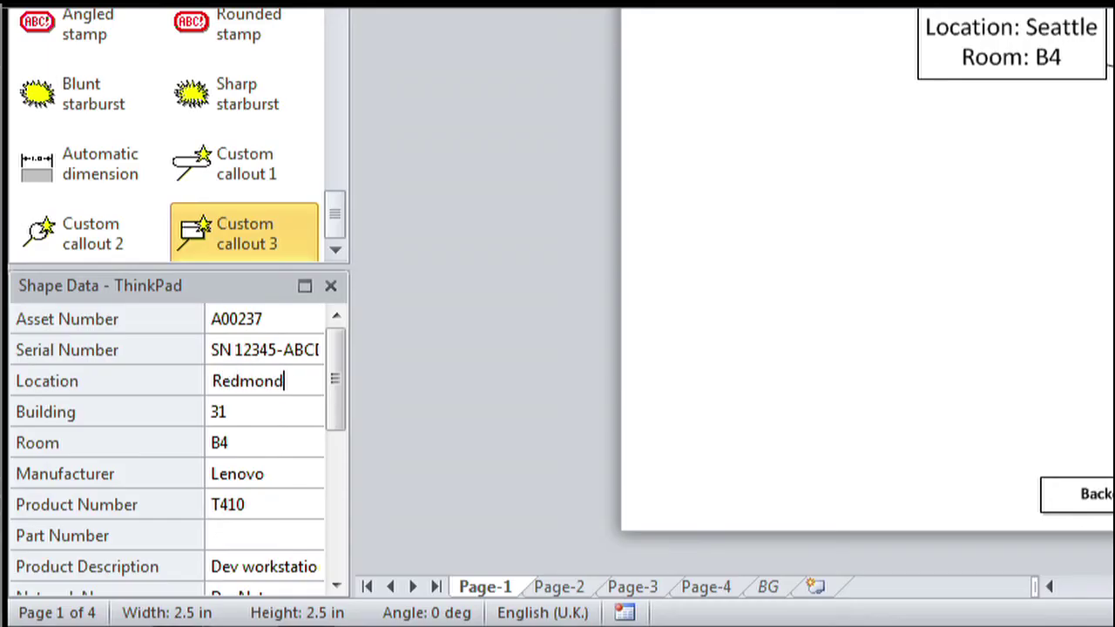
{"action": "type", "text": "dmond"}
{"action": "key", "text": "Tab"}
{"action": "key", "text": "Tab"}
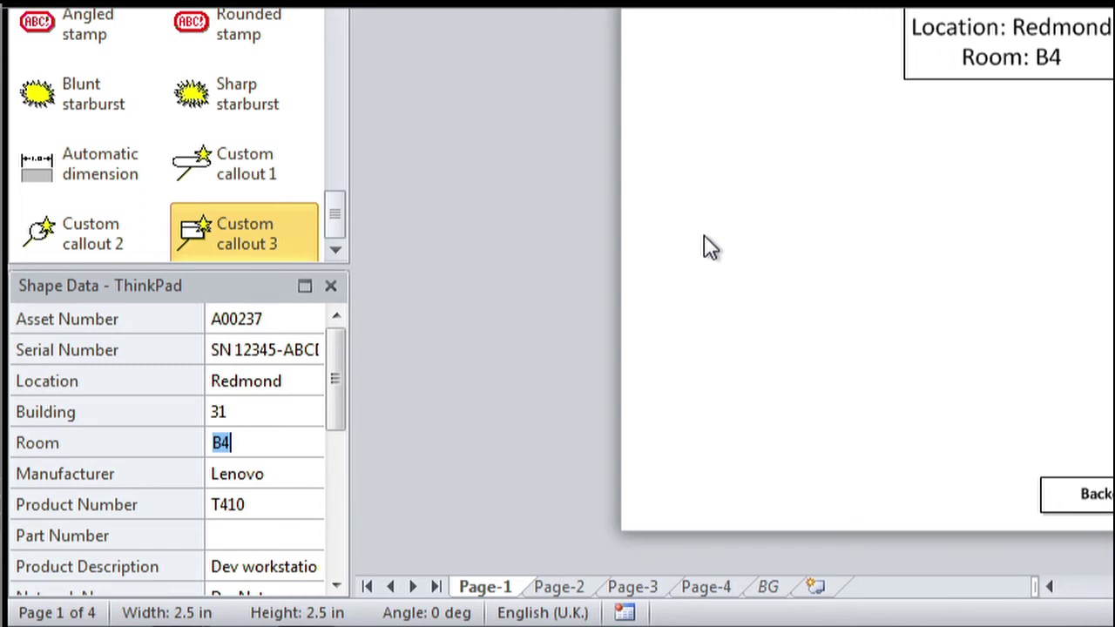
{"action": "type", "text": "X9999"}
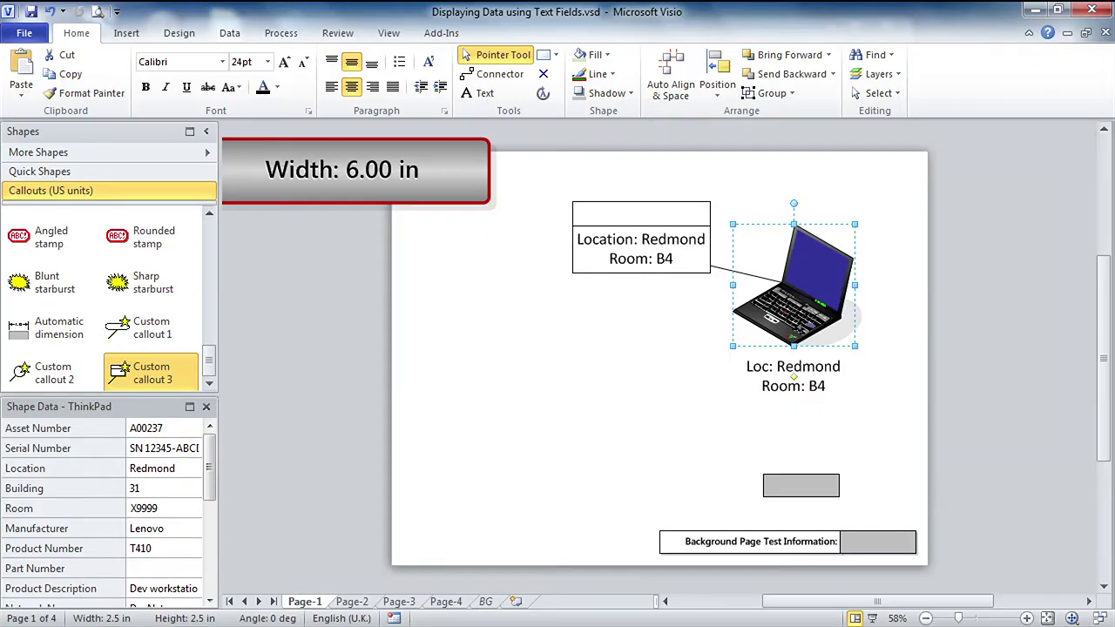
{"action": "key", "text": "Tab"}
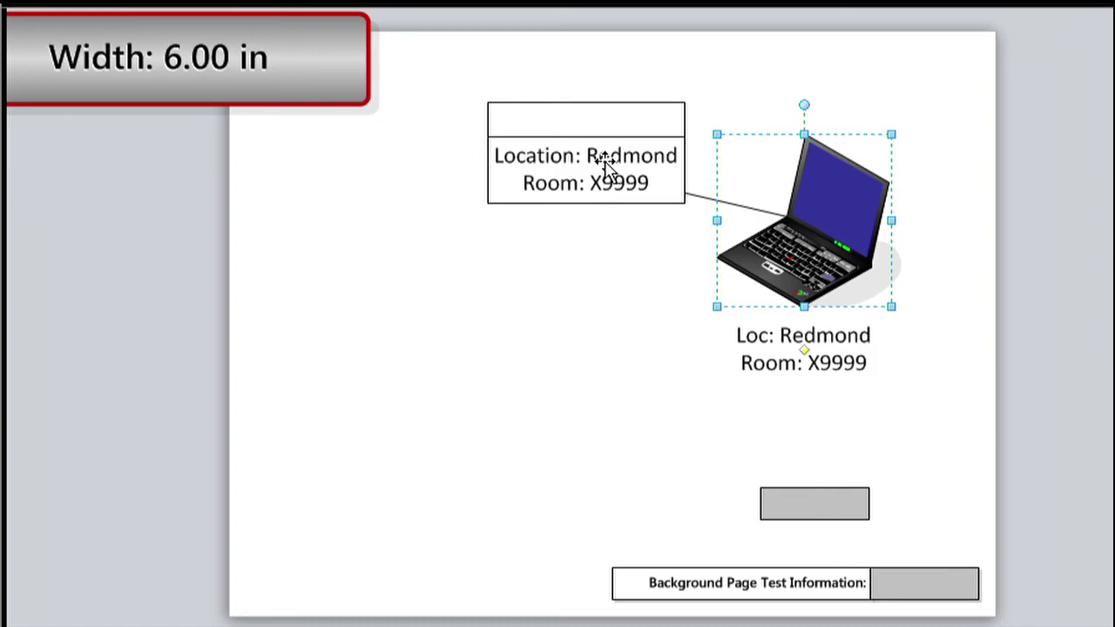
{"action": "left_click", "coordinate": [619, 273]}
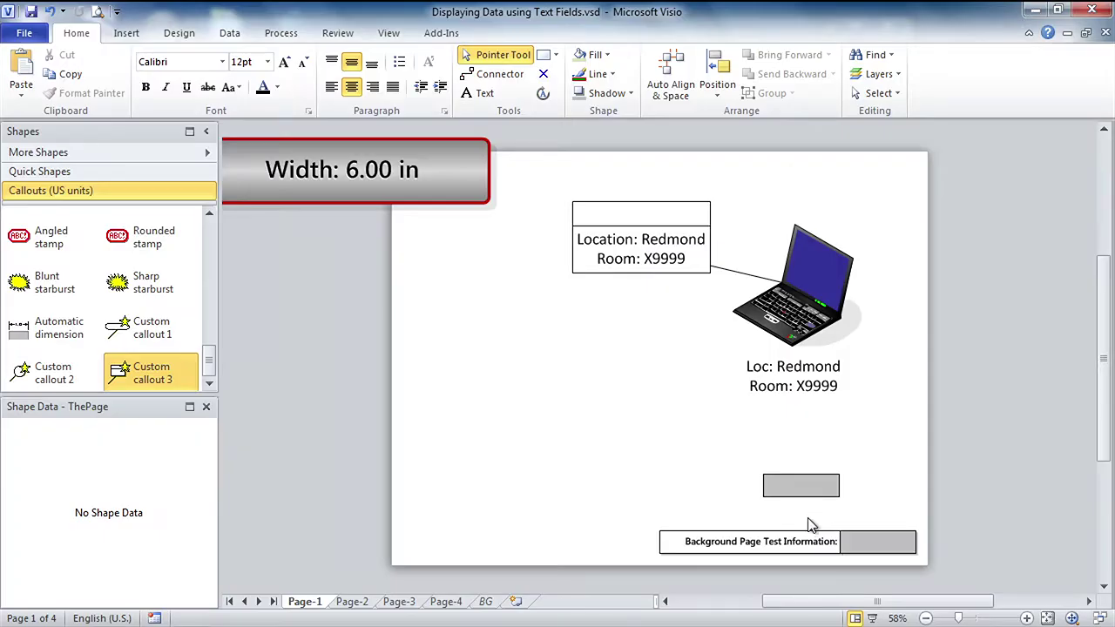
Insert a Page Number field from the Page Info category into the empty grey box above the background information bar
{"action": "left_click", "coordinate": [791, 486]}
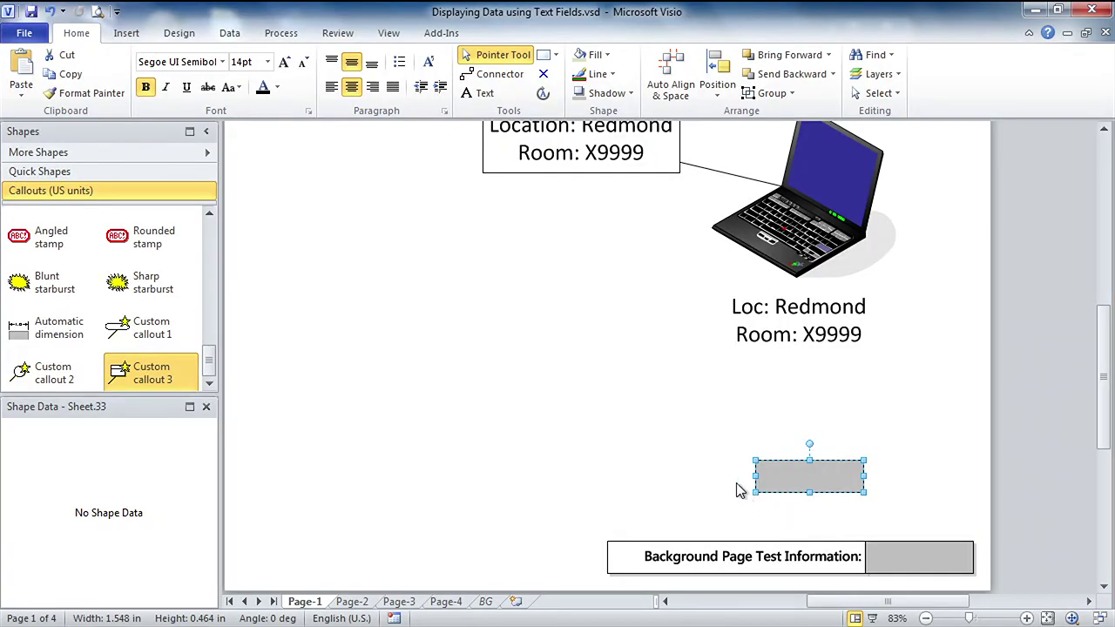
{"action": "double_click", "coordinate": [808, 477]}
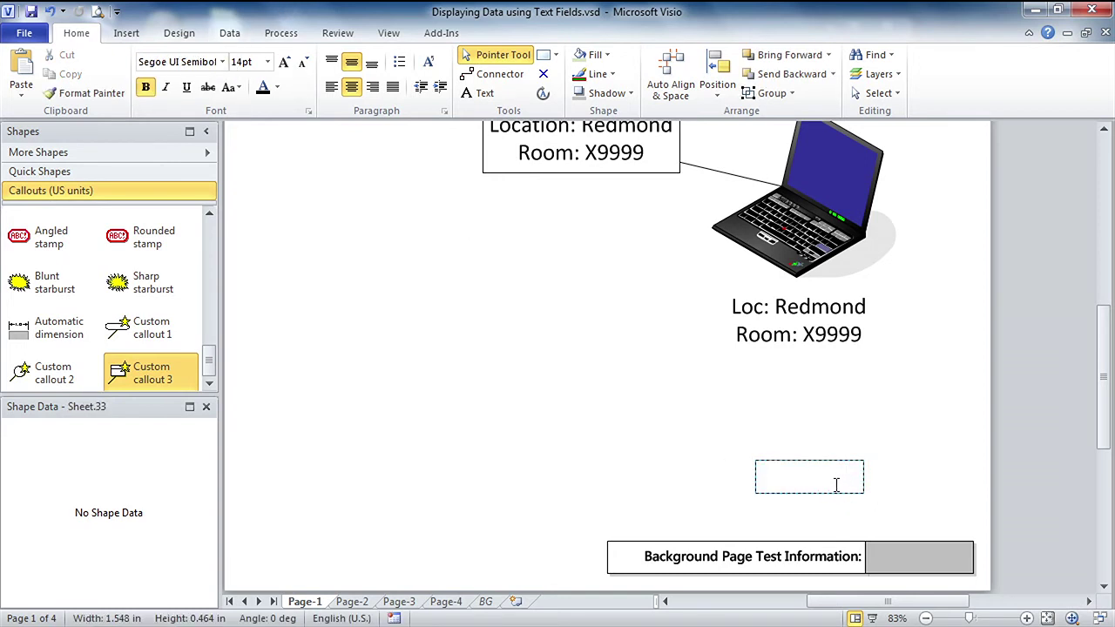
{"action": "left_click", "coordinate": [127, 33]}
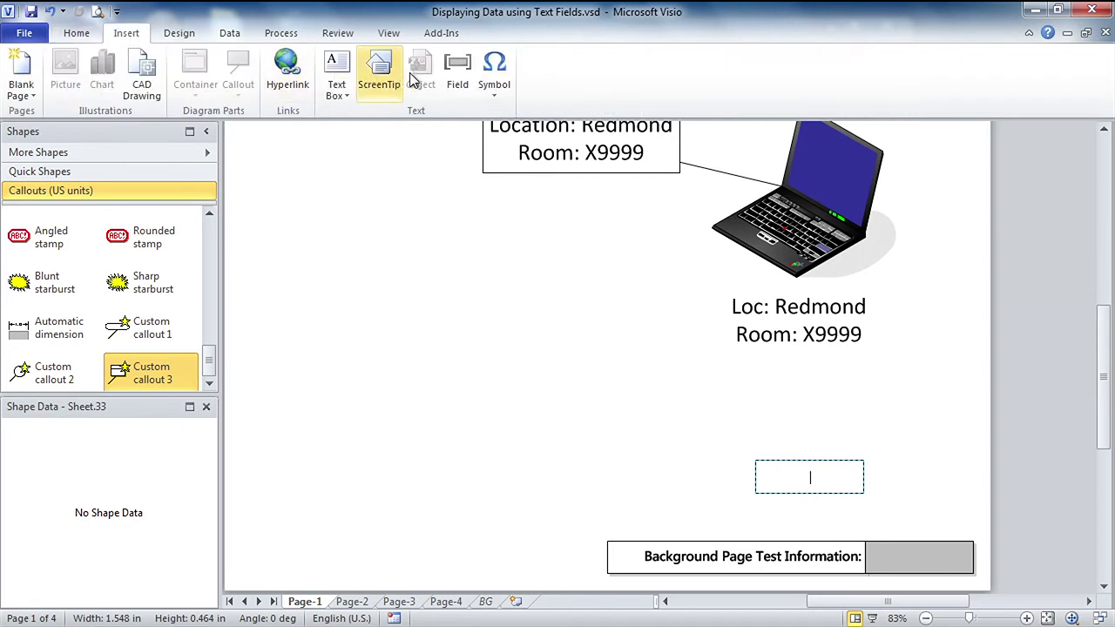
{"action": "left_click", "coordinate": [453, 68]}
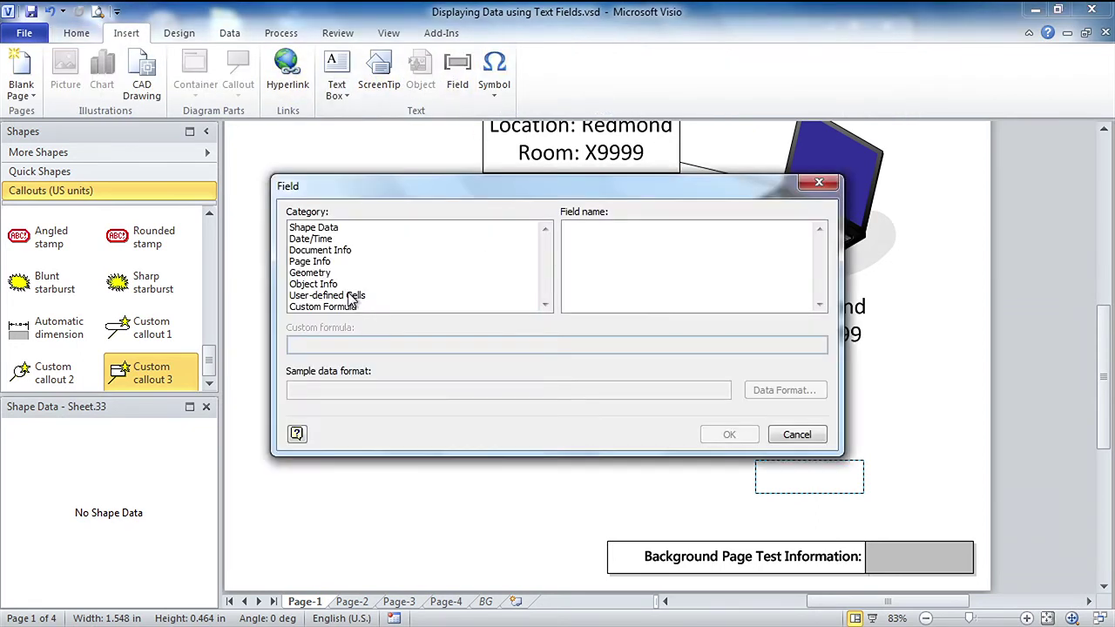
{"action": "left_click", "coordinate": [321, 262]}
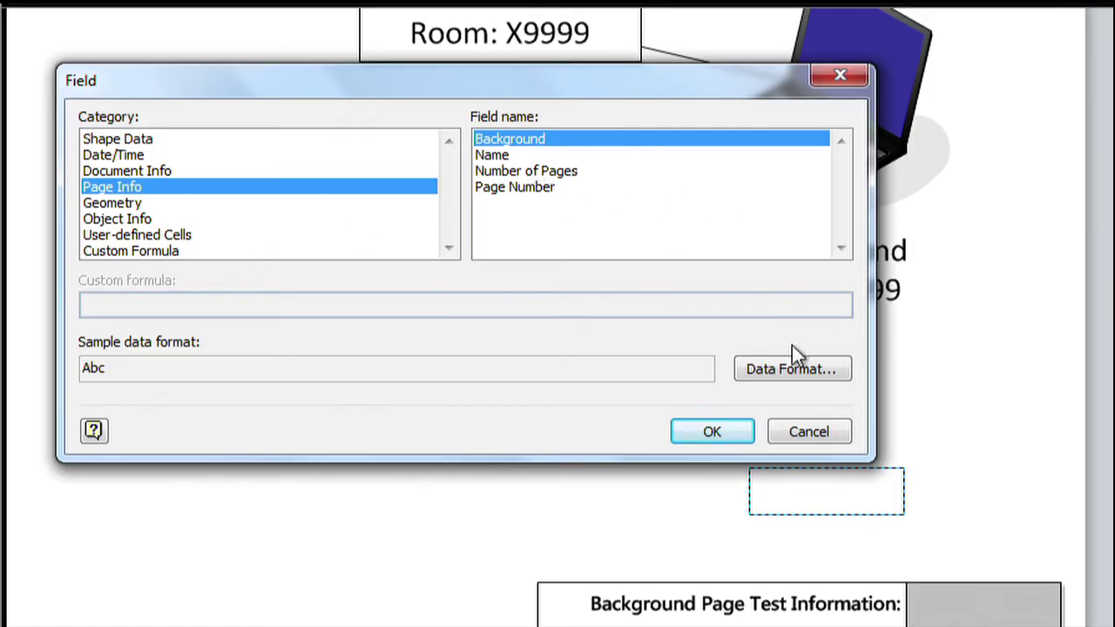
{"action": "left_click", "coordinate": [514, 189]}
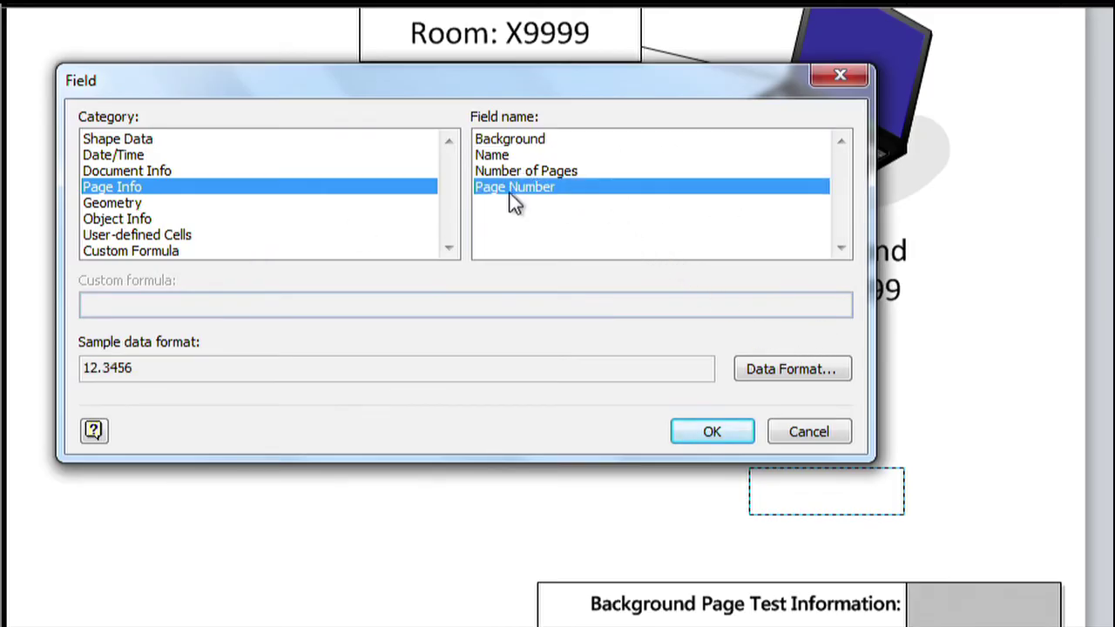
{"action": "left_click", "coordinate": [714, 434]}
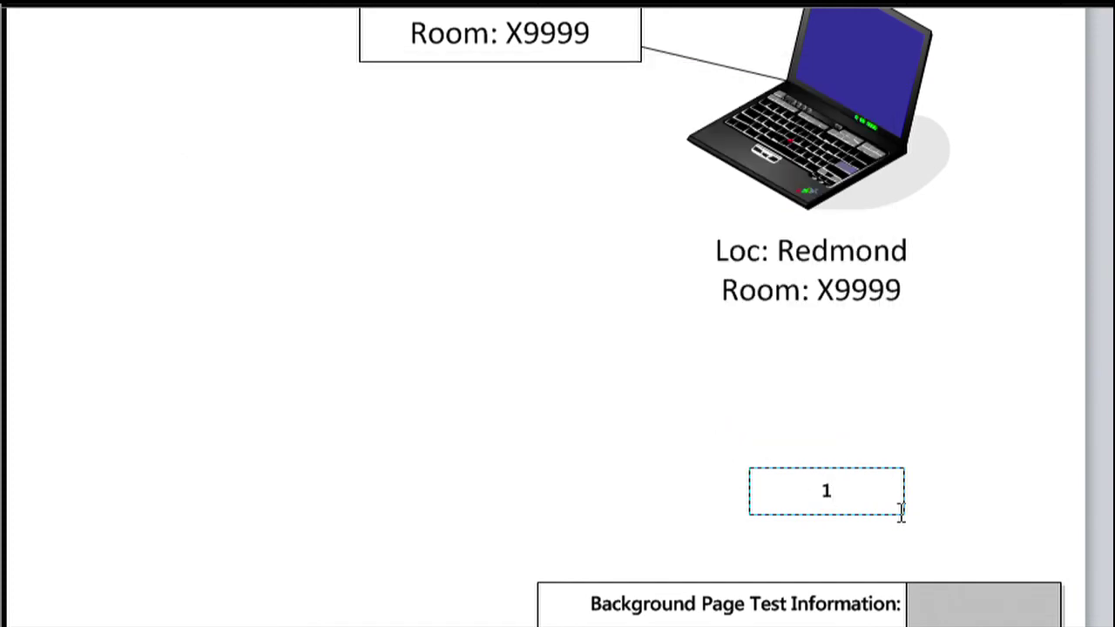
Append a slash and a Number of Pages field from Page Info to the grey box's text
{"action": "type", "text": "/"}
{"action": "key", "text": "ctrl+F9"}
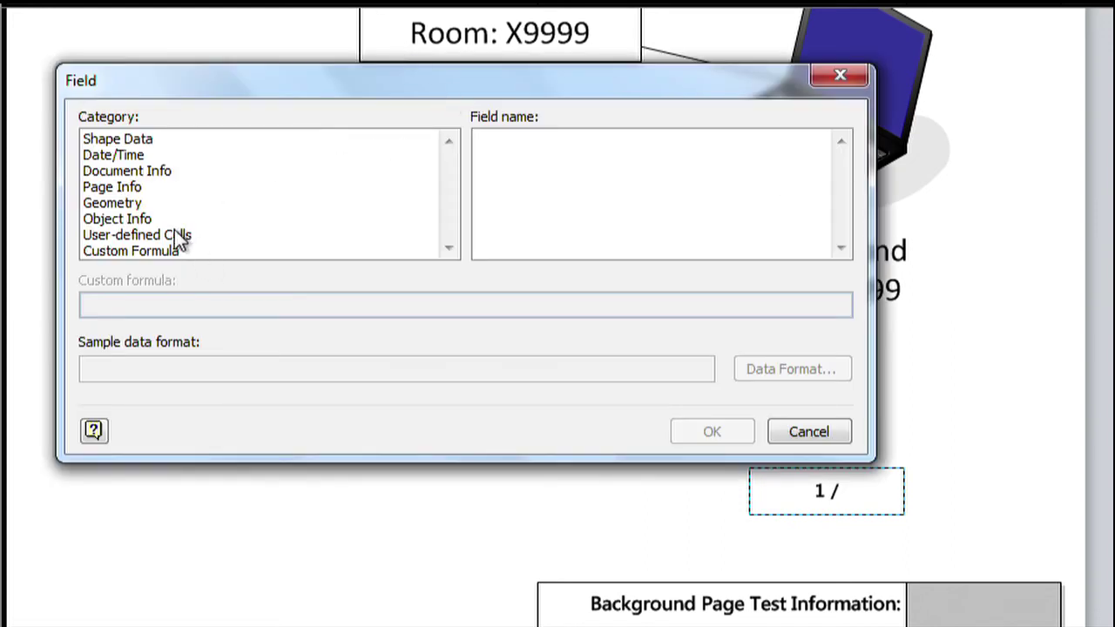
{"action": "left_click", "coordinate": [136, 189]}
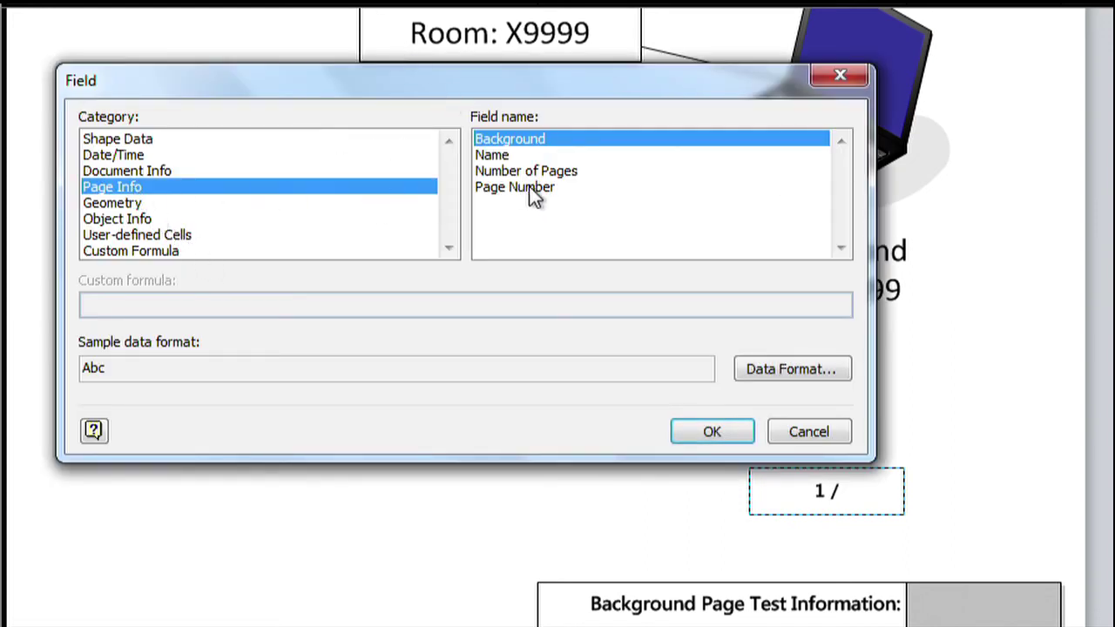
{"action": "left_click", "coordinate": [549, 173]}
{"action": "left_click", "coordinate": [737, 440]}
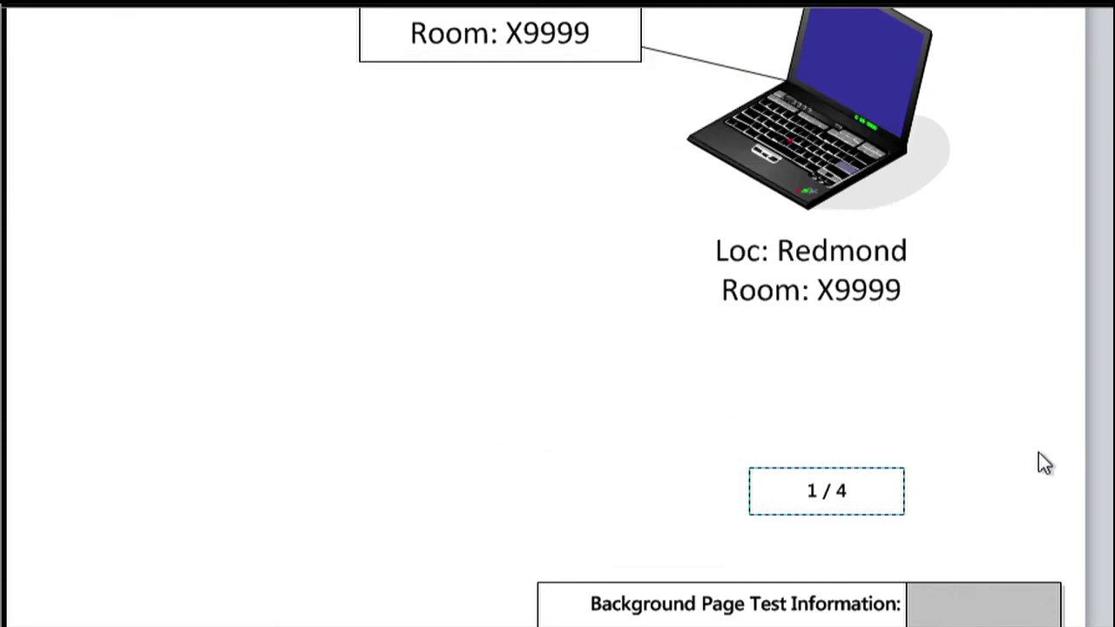
{"action": "left_click", "coordinate": [999, 437]}
Move the grey page-number box from Page-1 to the BG page, fitting it over the cell beside "Background Page Test Information:"
{"action": "left_click", "coordinate": [845, 496]}
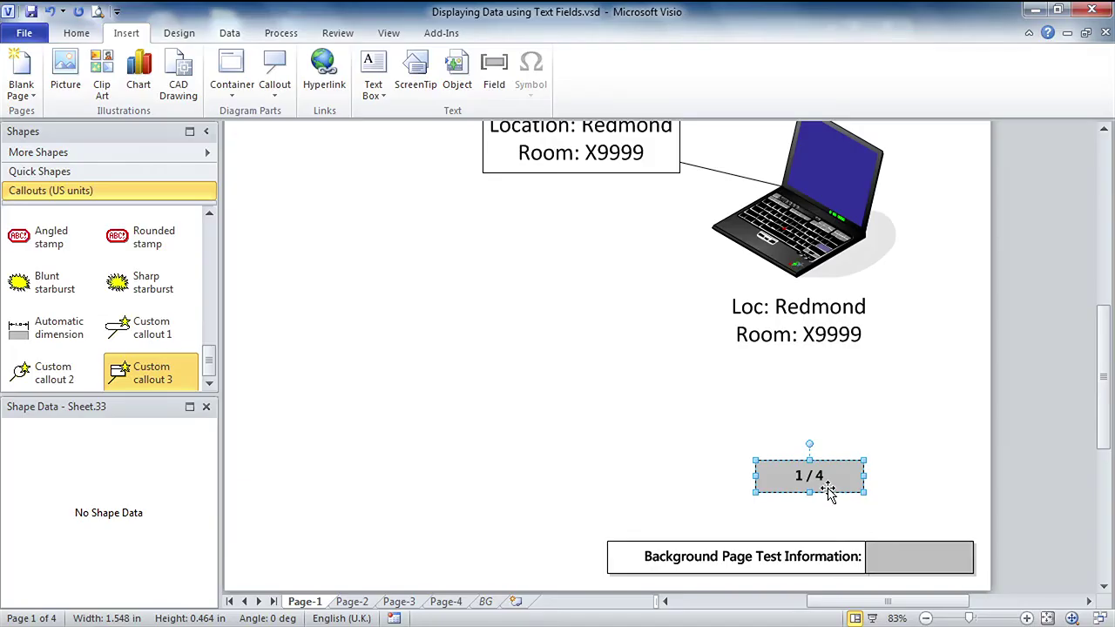
{"action": "right_click", "coordinate": [826, 485]}
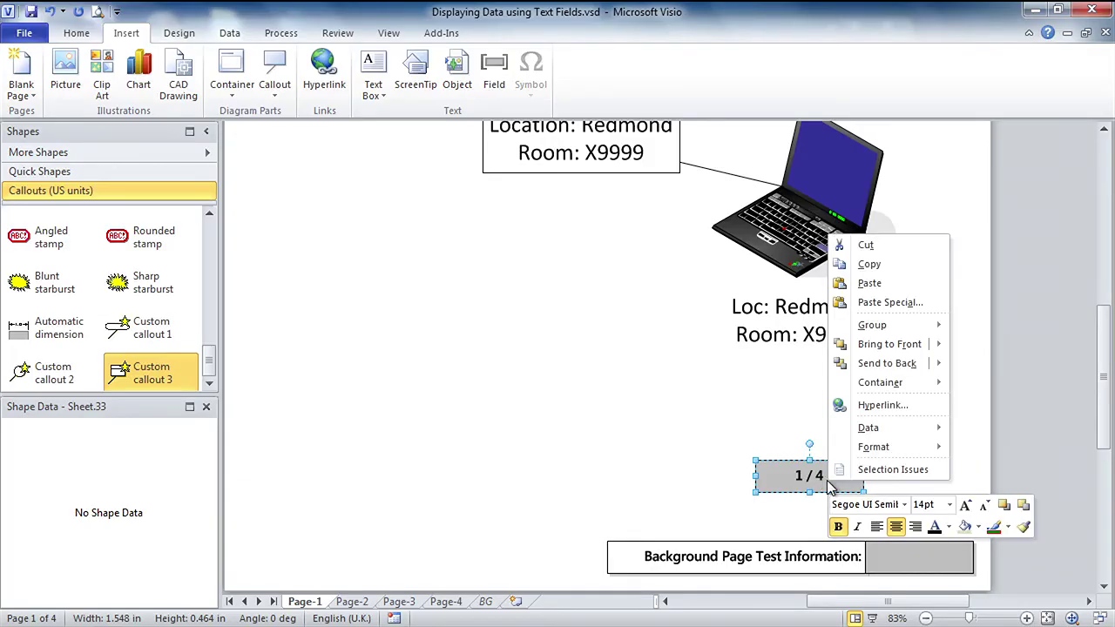
{"action": "left_click", "coordinate": [865, 246]}
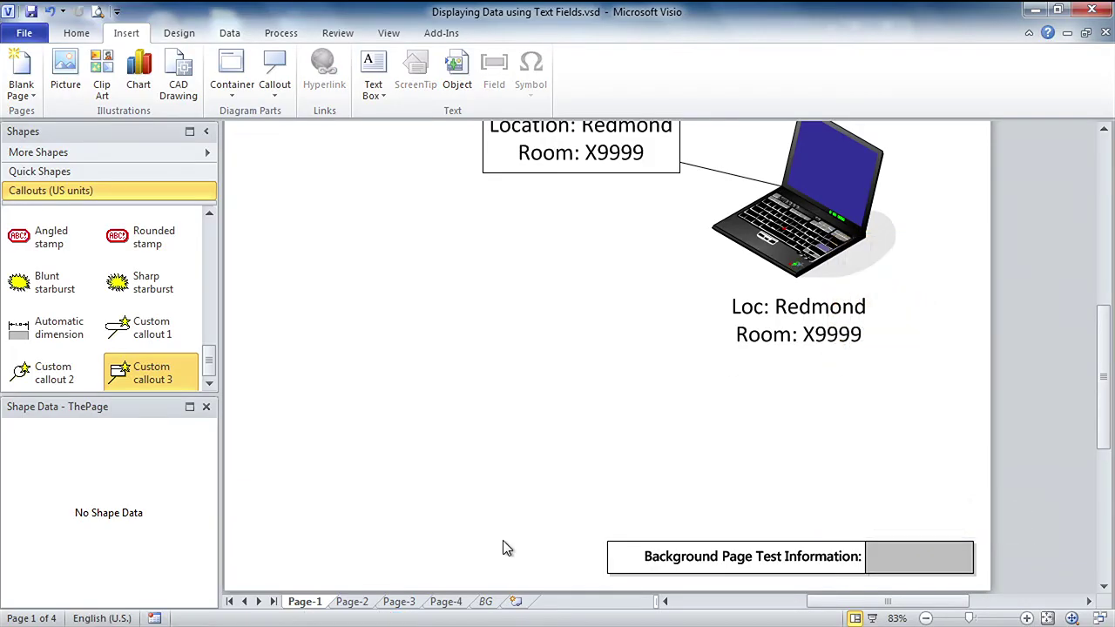
{"action": "left_click", "coordinate": [486, 603]}
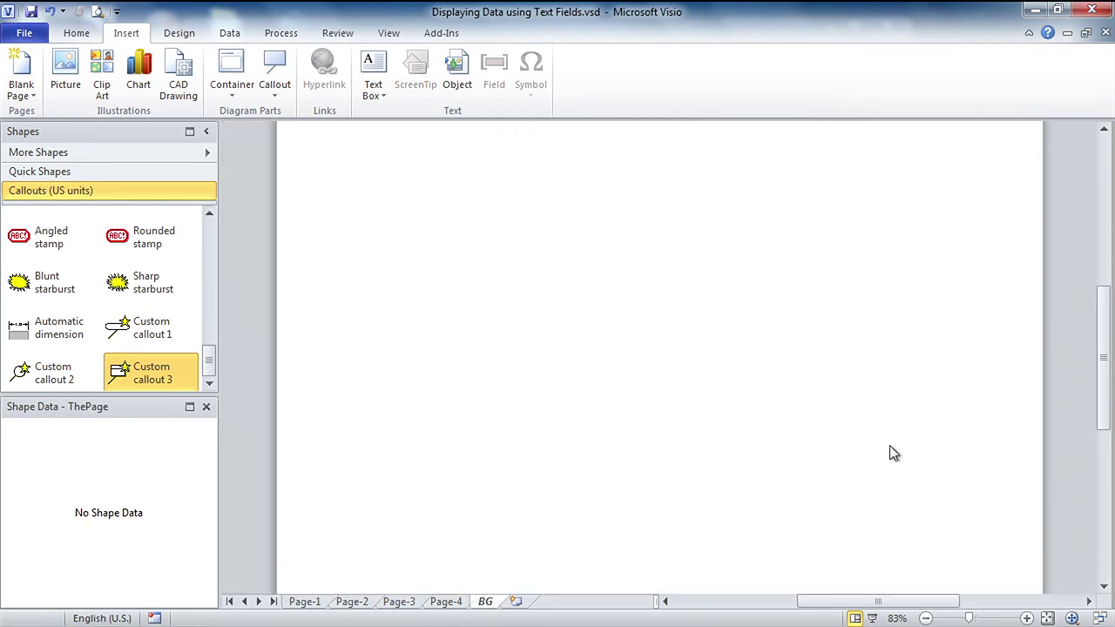
{"action": "scroll", "coordinate": [892, 441], "scroll_direction": "down", "scroll_amount": 2}
{"action": "right_click", "coordinate": [938, 426]}
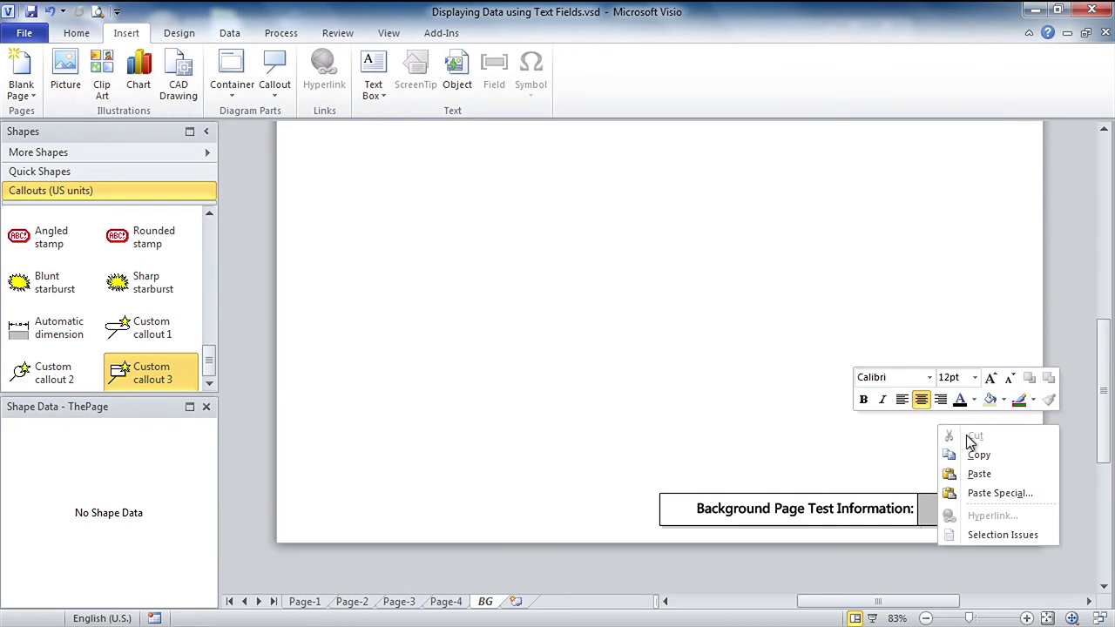
{"action": "left_click", "coordinate": [979, 474]}
{"action": "left_click_drag", "start_coordinate": [944, 422], "coordinate": [974, 509]}
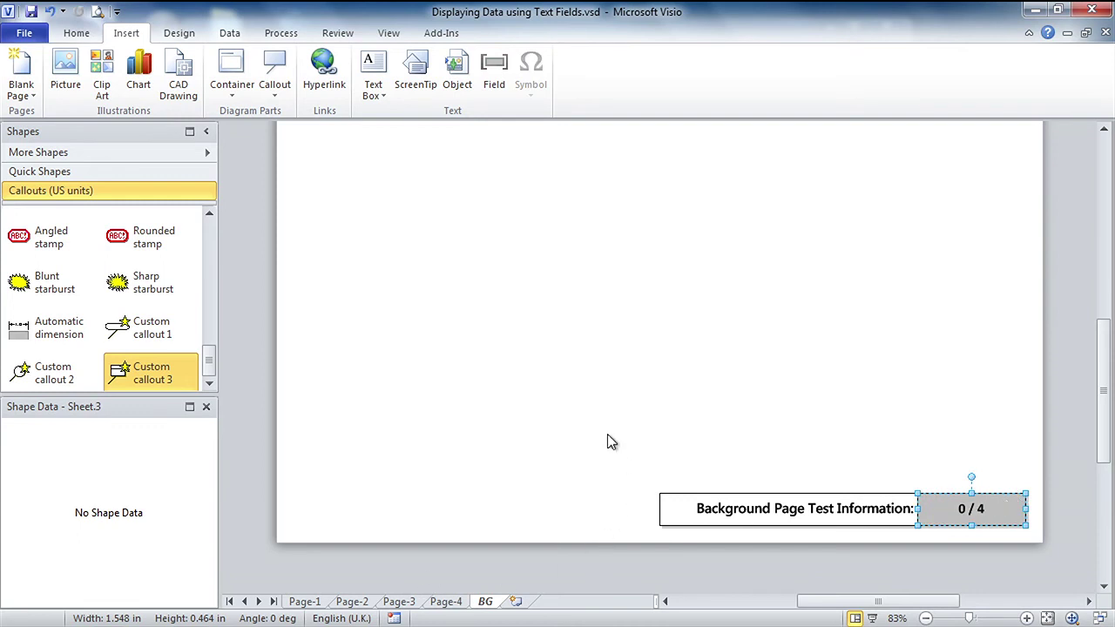
Examine the page-number box on the BG page and compare it on Page-2, Page-3, Page-4 and Page-1
{"action": "left_click", "coordinate": [975, 546]}
{"action": "left_click", "coordinate": [977, 509]}
{"action": "left_click", "coordinate": [996, 512]}
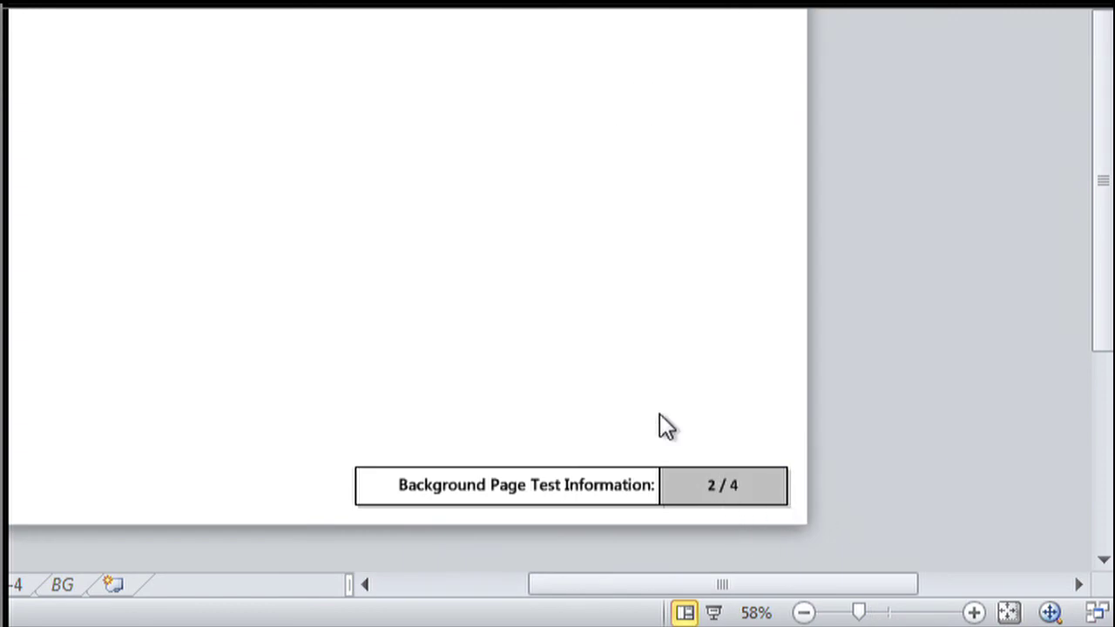
{"action": "left_click", "coordinate": [399, 601]}
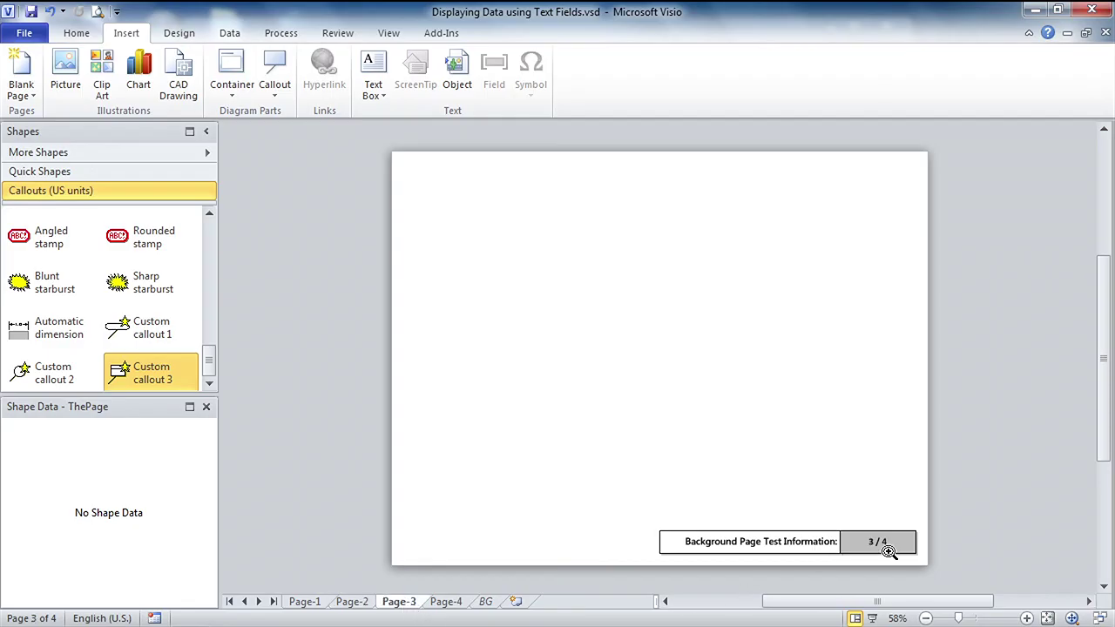
{"action": "left_click", "coordinate": [879, 544], "text": "ctrl+shift"}
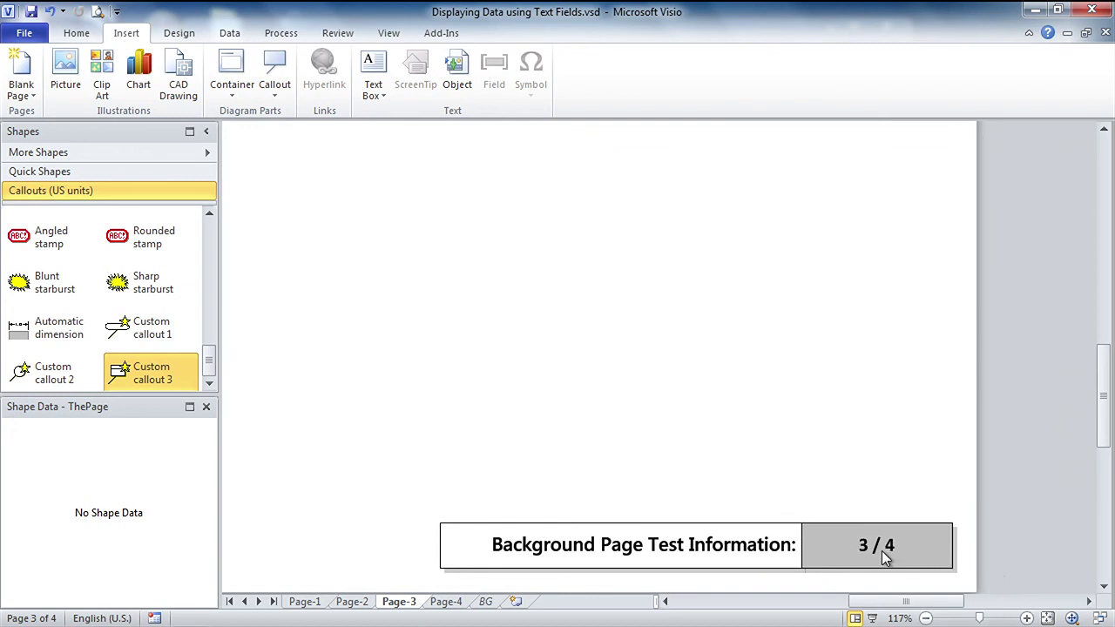
{"action": "left_click", "coordinate": [446, 602]}
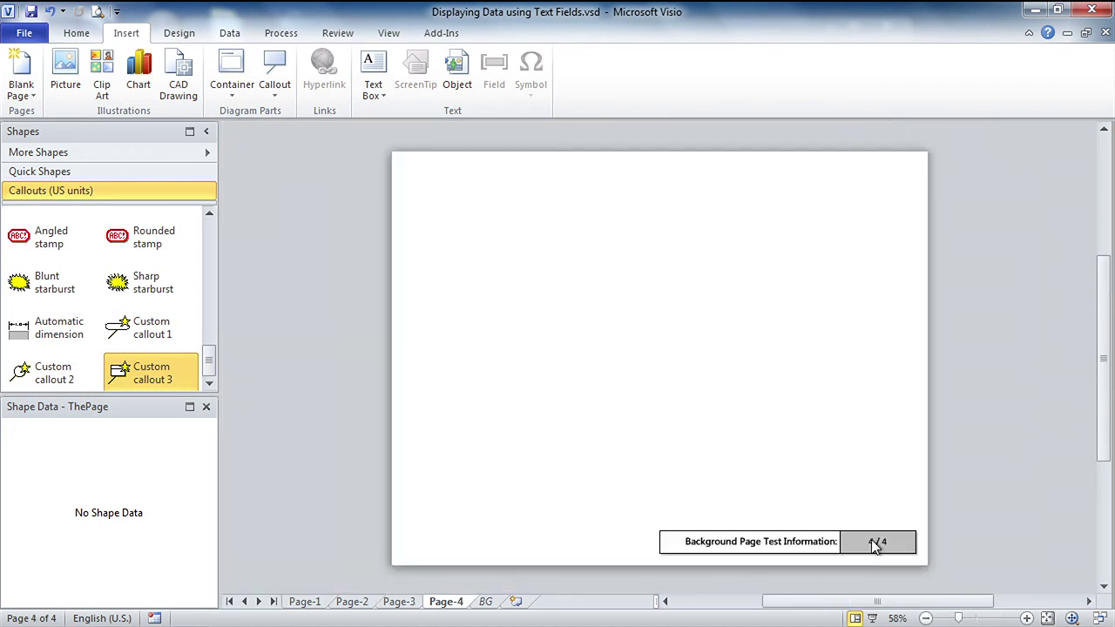
{"action": "left_click", "coordinate": [303, 603]}
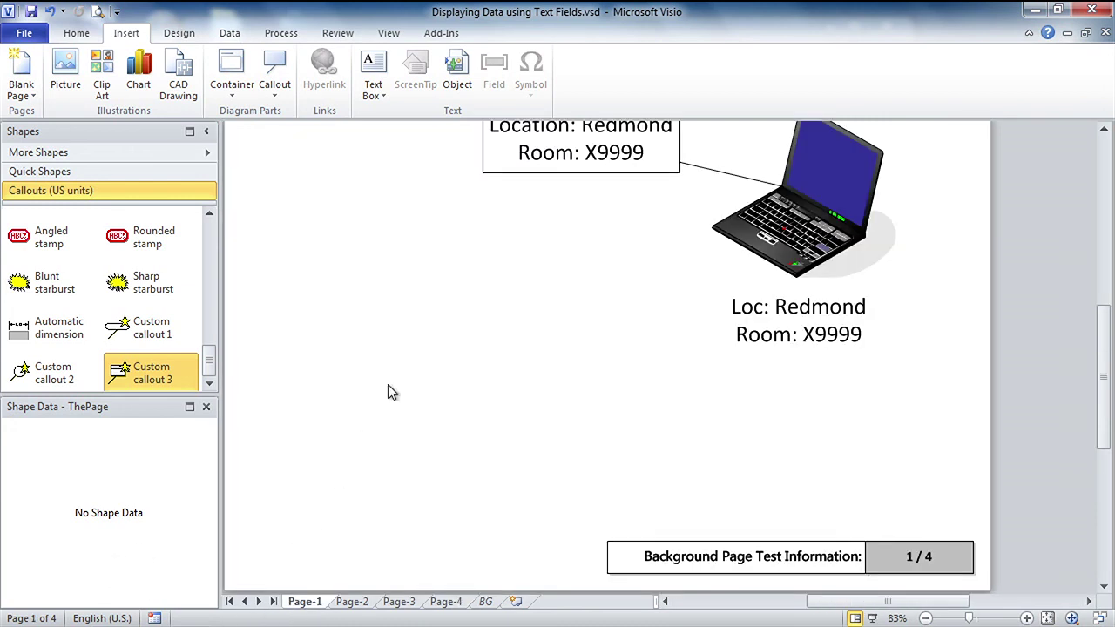